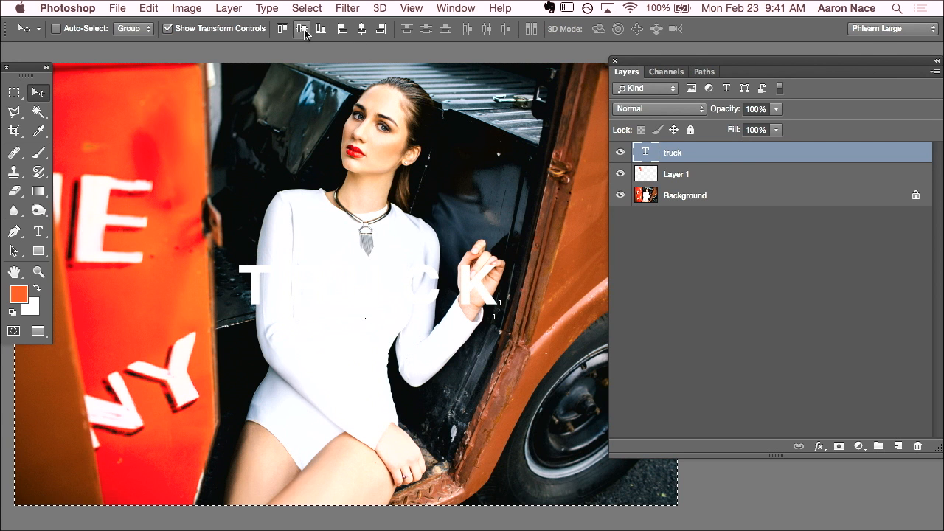
Step: Center the truck text horizontally within the selected canvas and clear the selection
click(361, 29)
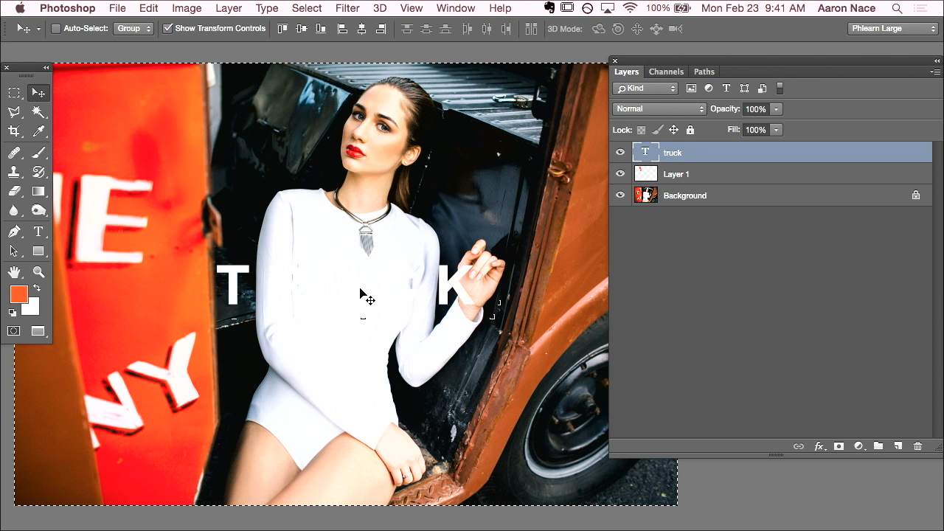
key(super+d)
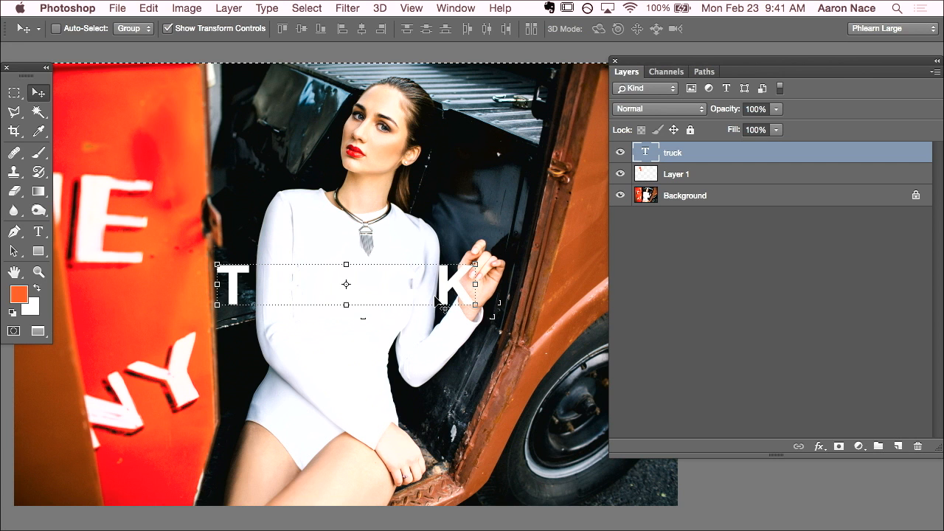
key(b)
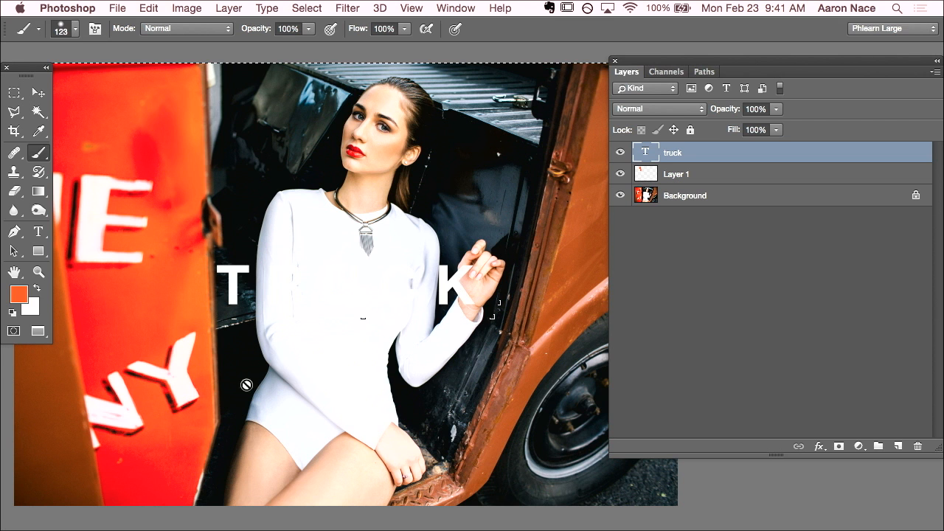
Step: Open the truck text layer's Layer Style settings and arrange the dialog, image and Layers panel so the lettering is unobstructed
drag(366, 281, 390, 273)
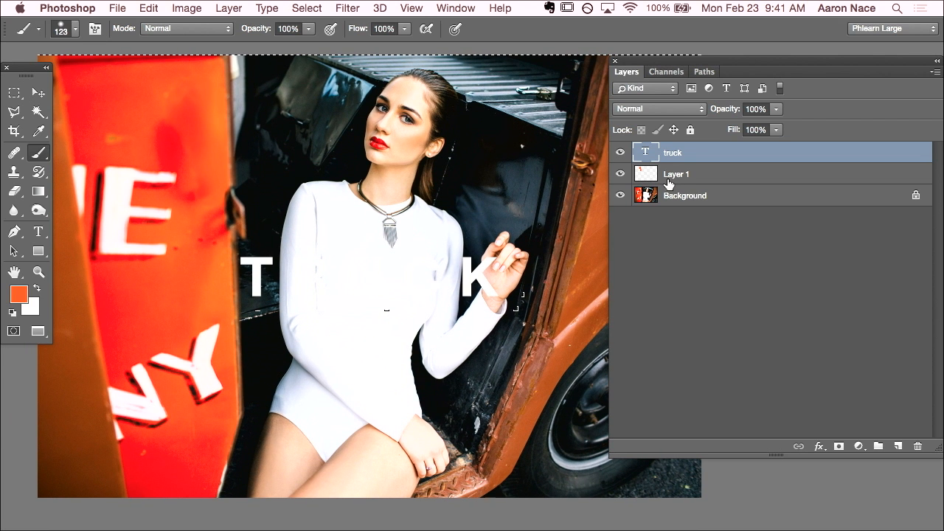
drag(445, 350, 456, 361)
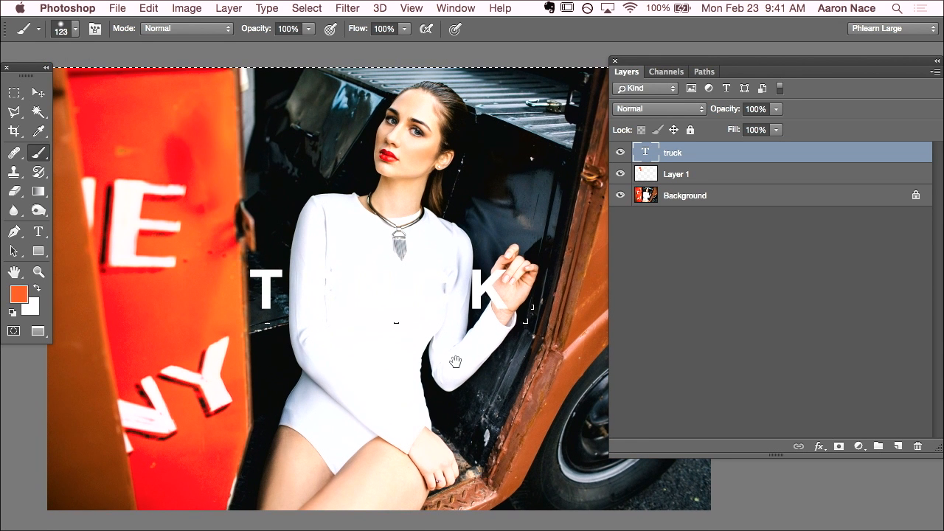
double_click(735, 153)
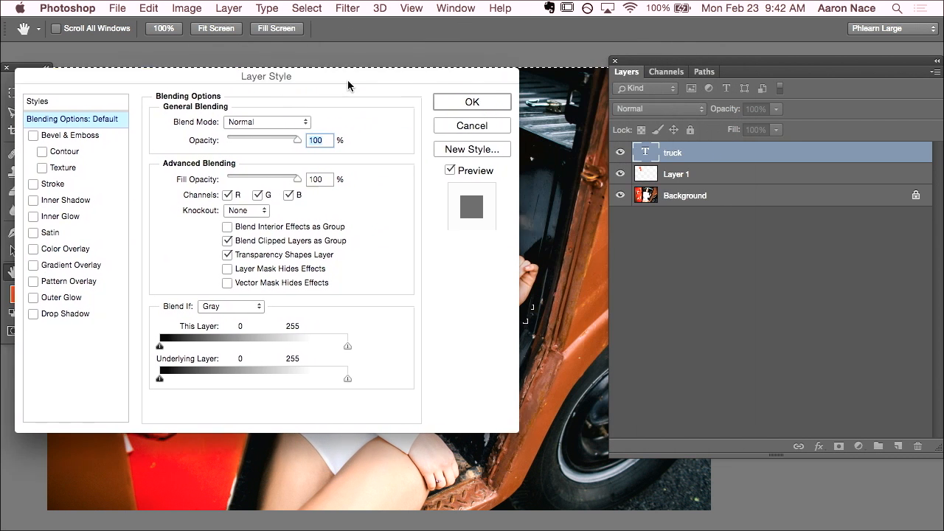
drag(347, 86, 341, 89)
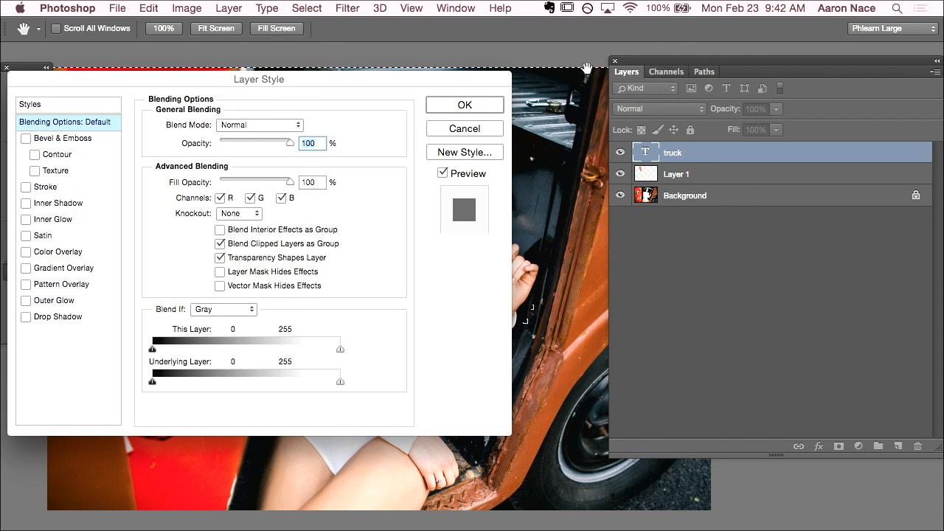
drag(671, 68, 832, 76)
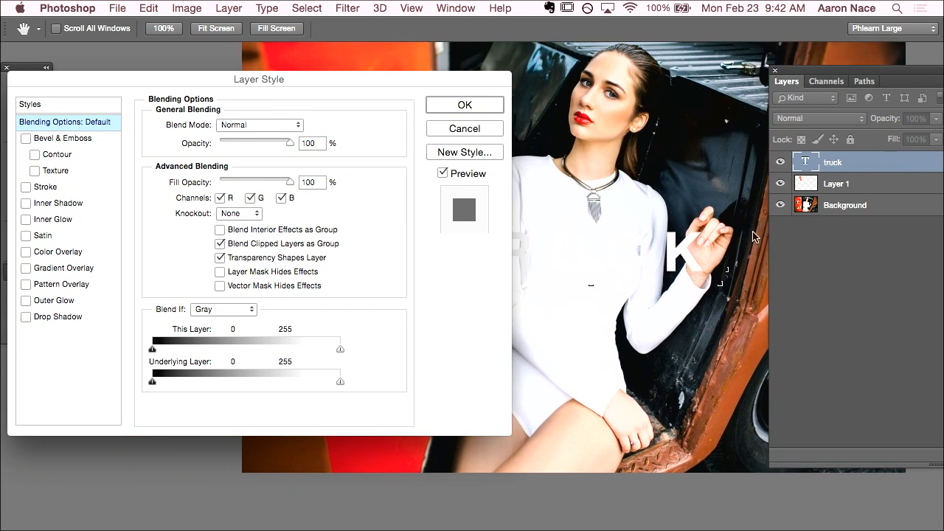
drag(709, 260, 732, 253)
drag(394, 86, 320, 138)
drag(565, 168, 584, 183)
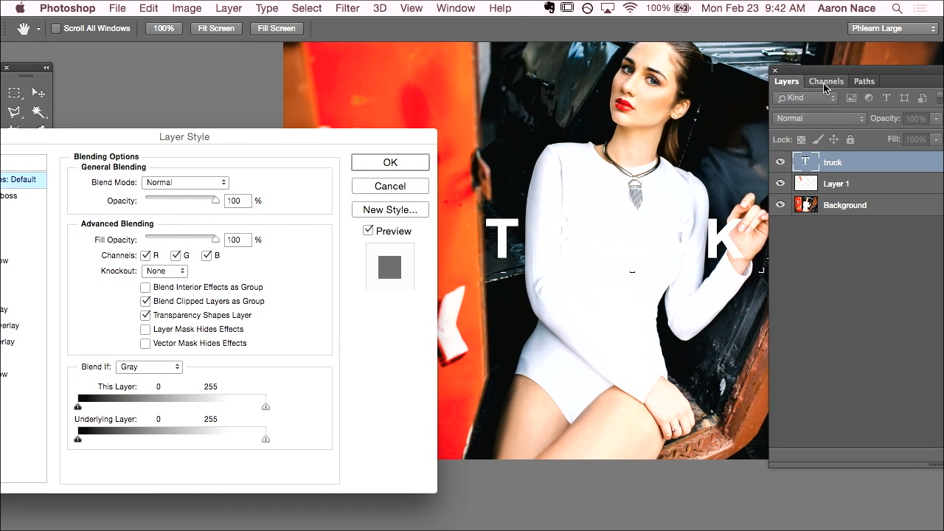
drag(829, 76, 915, 60)
drag(627, 292, 681, 301)
drag(300, 135, 362, 124)
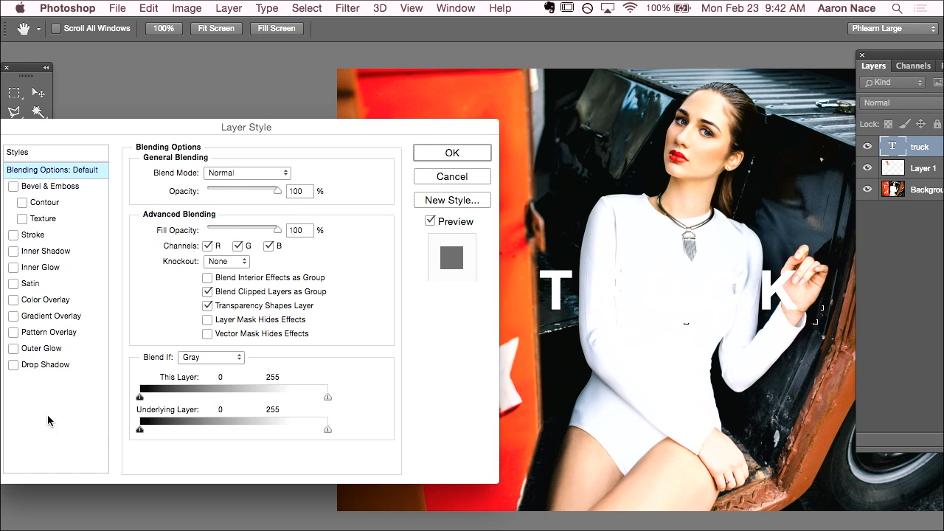
Step: Add a Drop Shadow to the truck text with a distance of 8 px
click(31, 364)
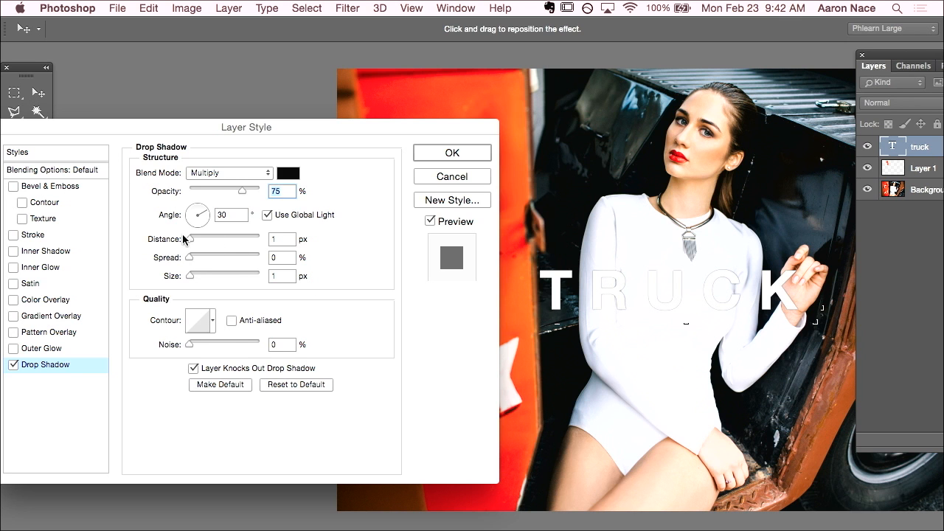
drag(188, 238, 186, 238)
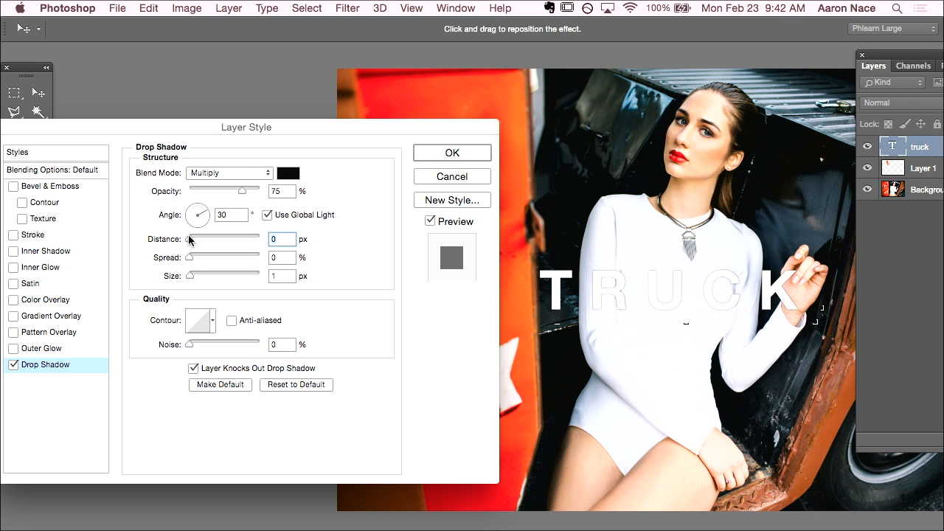
drag(190, 239, 196, 242)
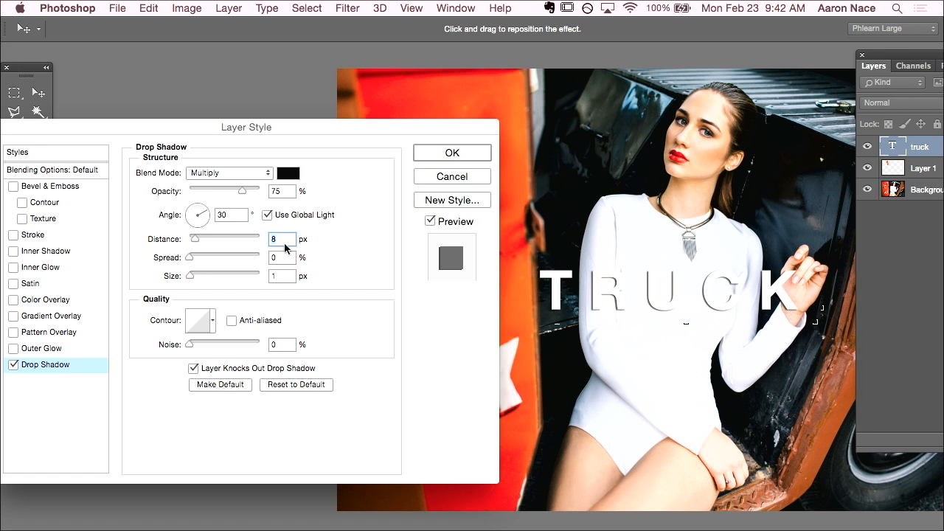
Step: Set the drop shadow's angle to 127°, its size to 43 px and its distance to 24 px
click(196, 209)
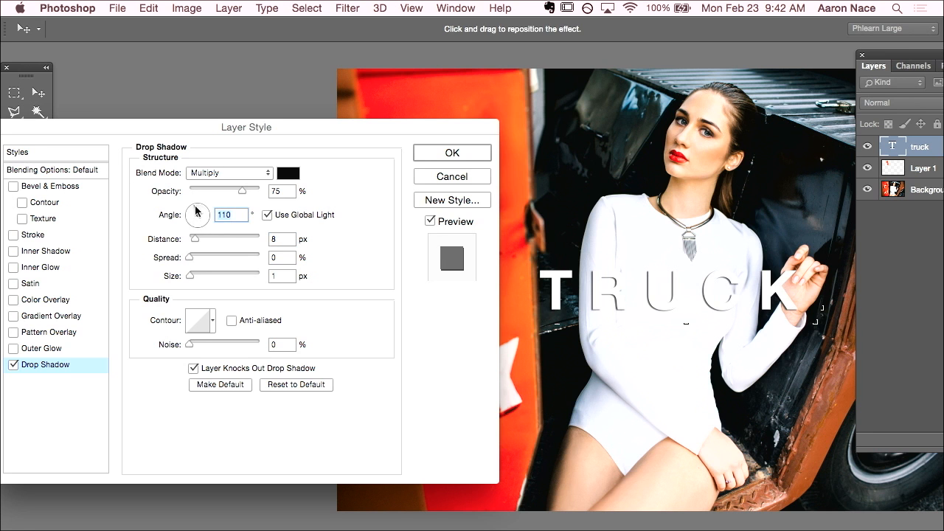
click(194, 224)
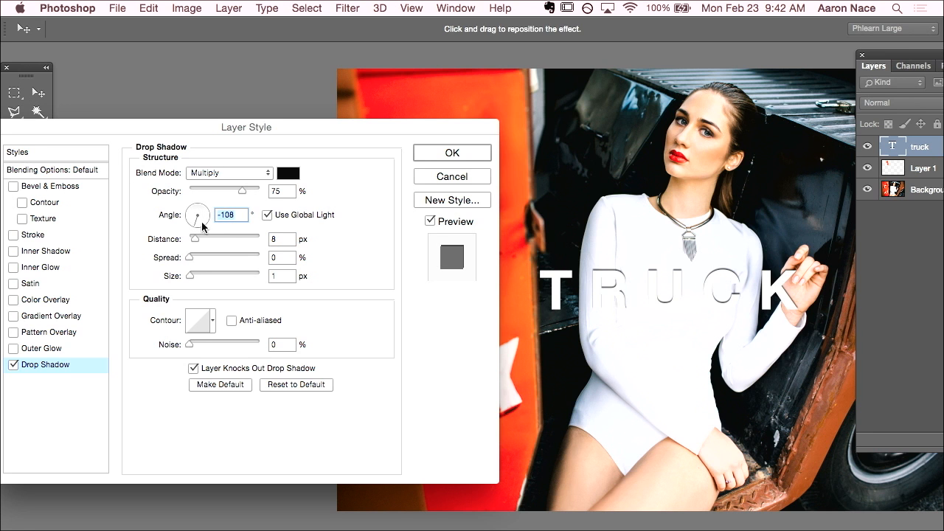
click(206, 215)
drag(196, 207, 194, 212)
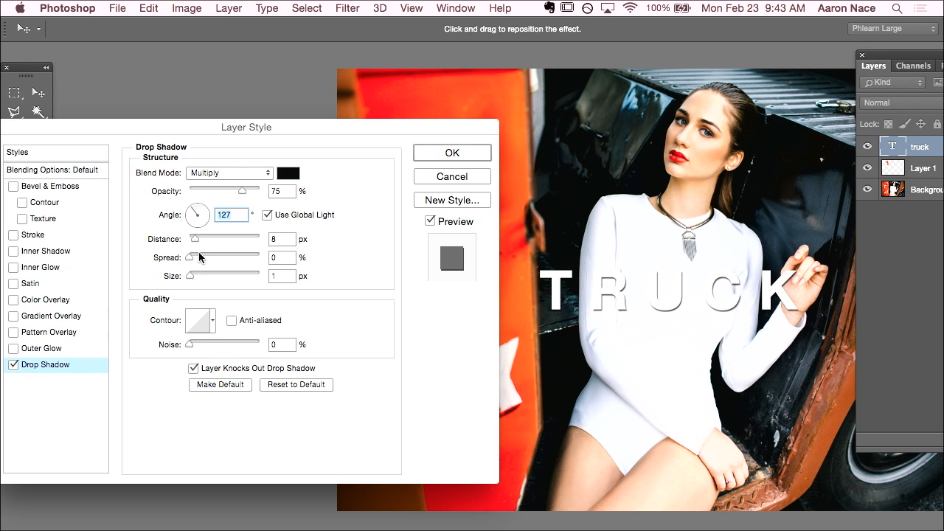
drag(192, 274, 204, 278)
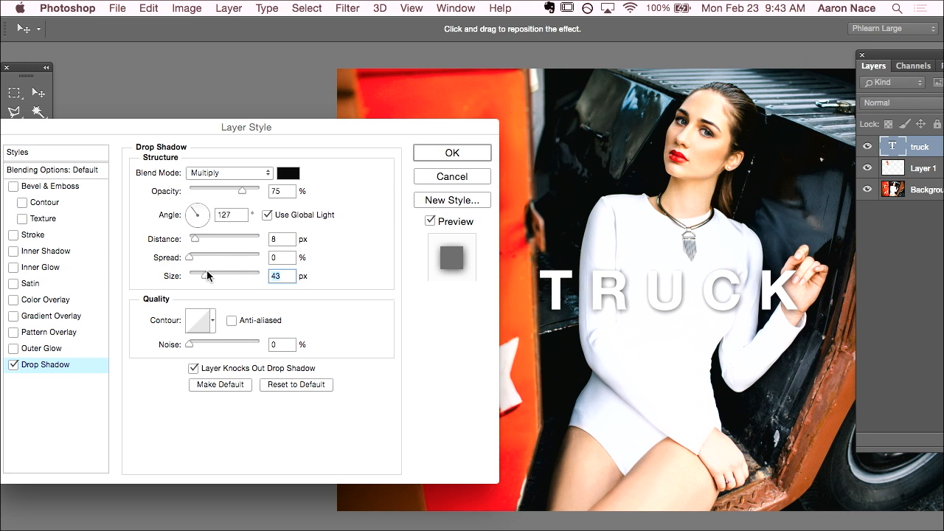
drag(196, 237, 207, 240)
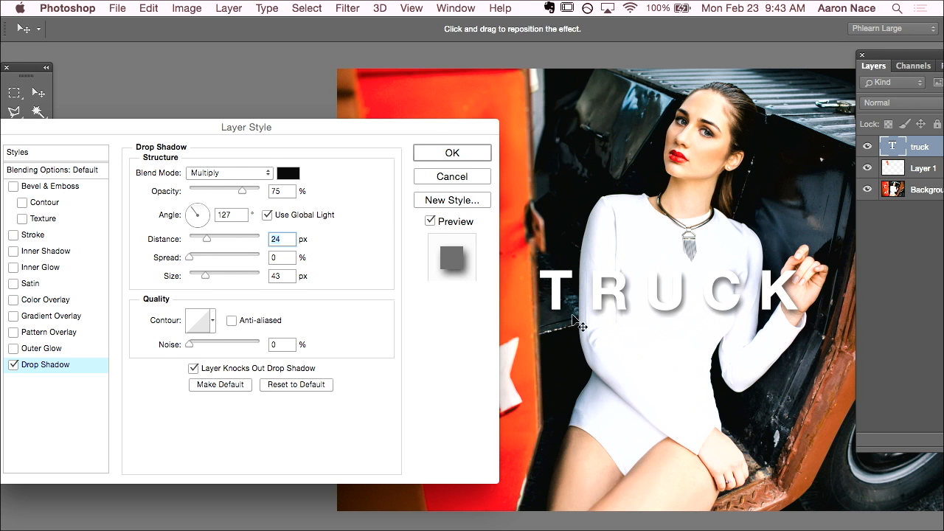
Step: Set the drop shadow color to the bright red sampled from the truck door (#fd2702)
mouse_move(421, 122)
mouse_down()
mouse_move(396, 127)
mouse_move(409, 131)
mouse_up()
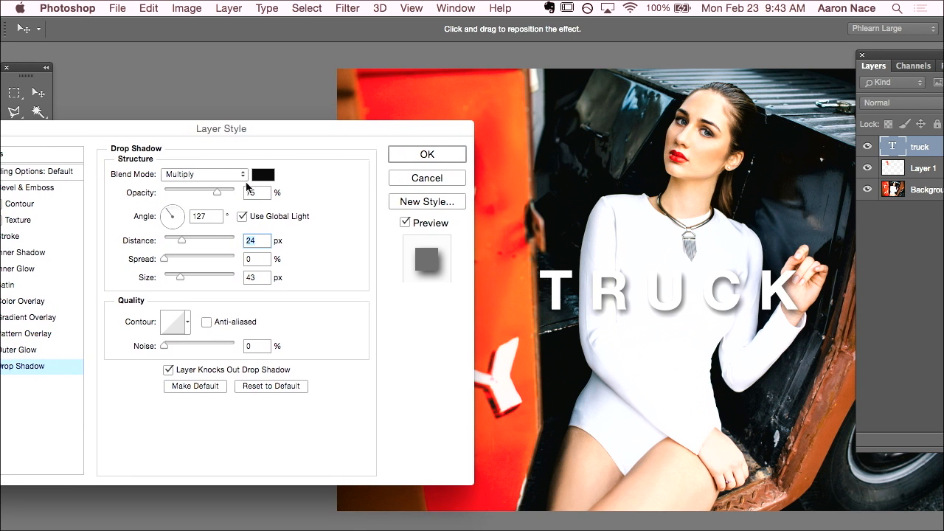
click(263, 175)
click(411, 94)
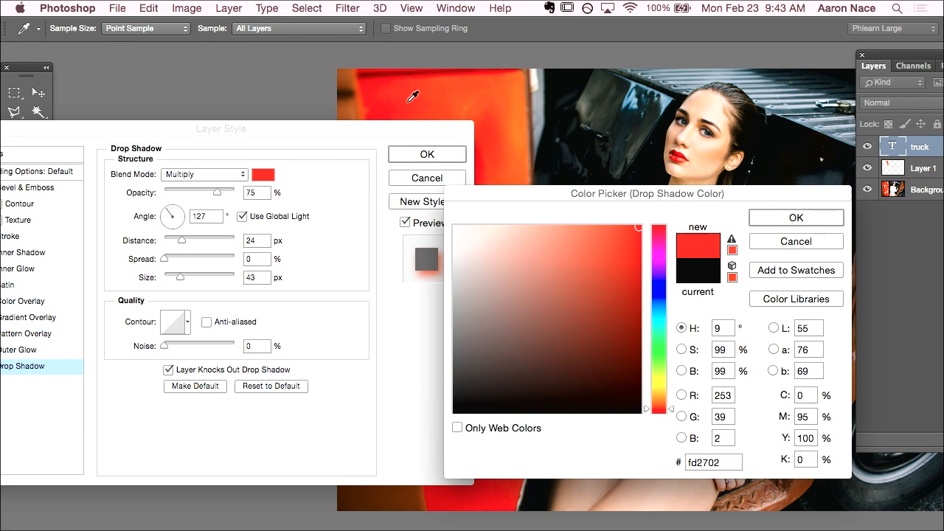
click(795, 218)
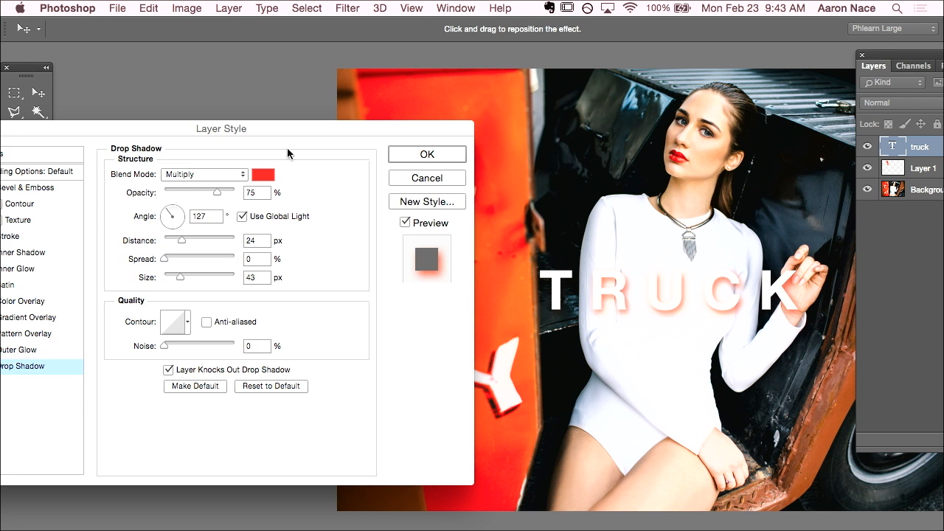
Step: Change the drop shadow color to the dark blue (#1e2c37) sampled from the shadowed area beside the woman's raised hand
click(264, 174)
drag(674, 193, 400, 193)
click(819, 191)
click(822, 191)
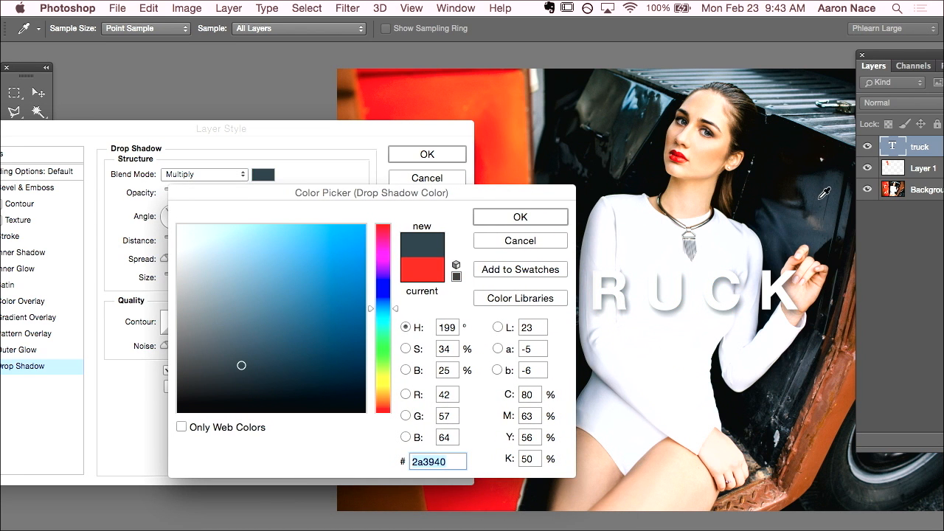
click(788, 220)
click(785, 224)
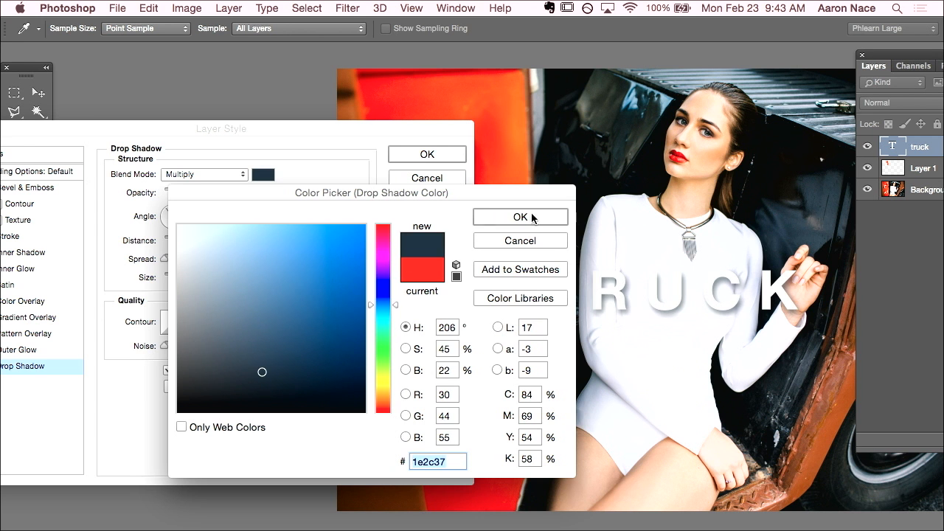
click(532, 217)
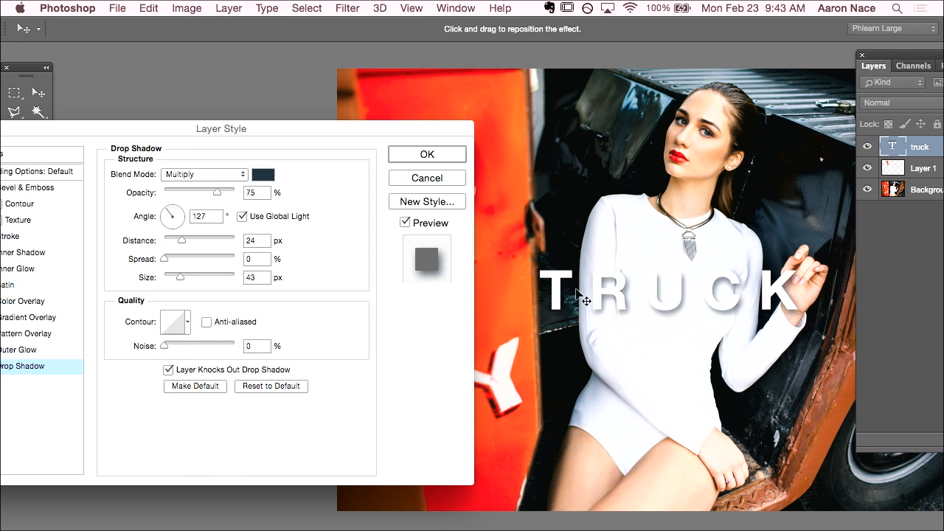
Step: Try the drop shadow at 100% and 50% opacity, ending at 100%
drag(218, 191, 250, 194)
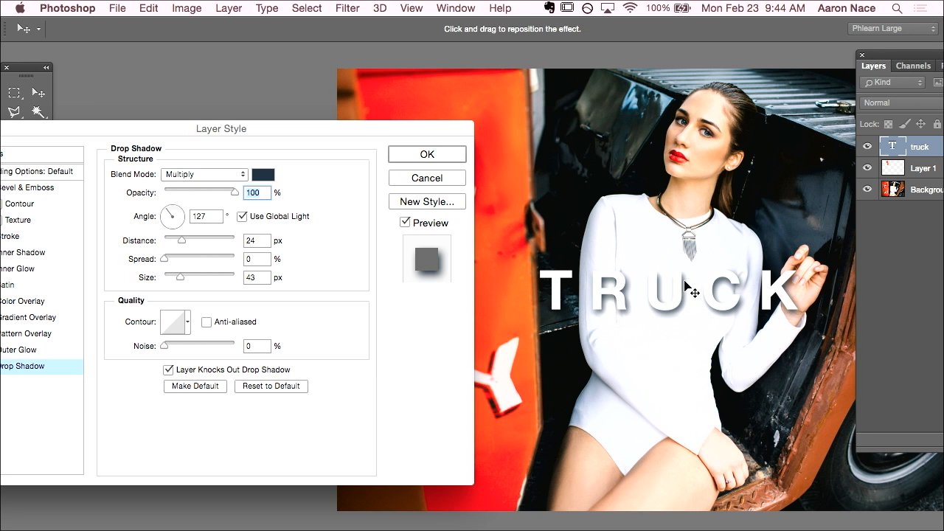
click(212, 190)
drag(213, 191, 200, 195)
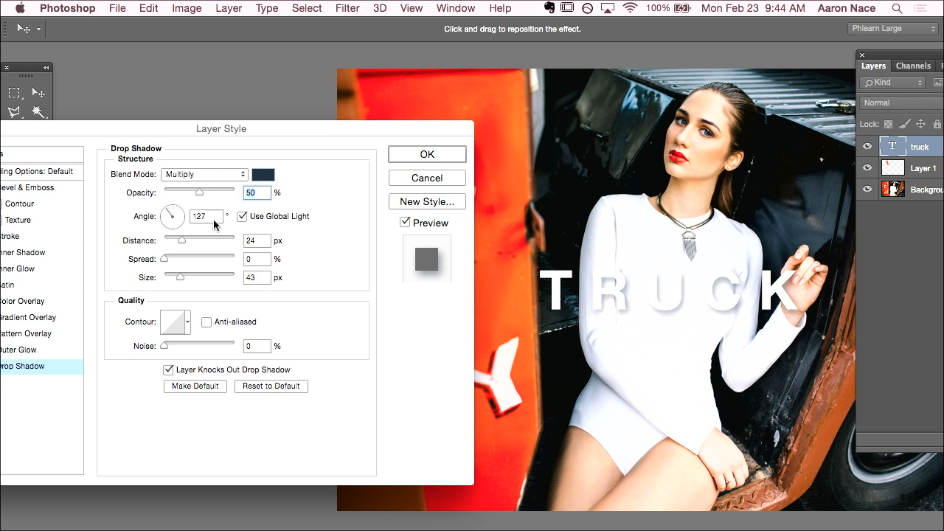
drag(200, 192, 237, 191)
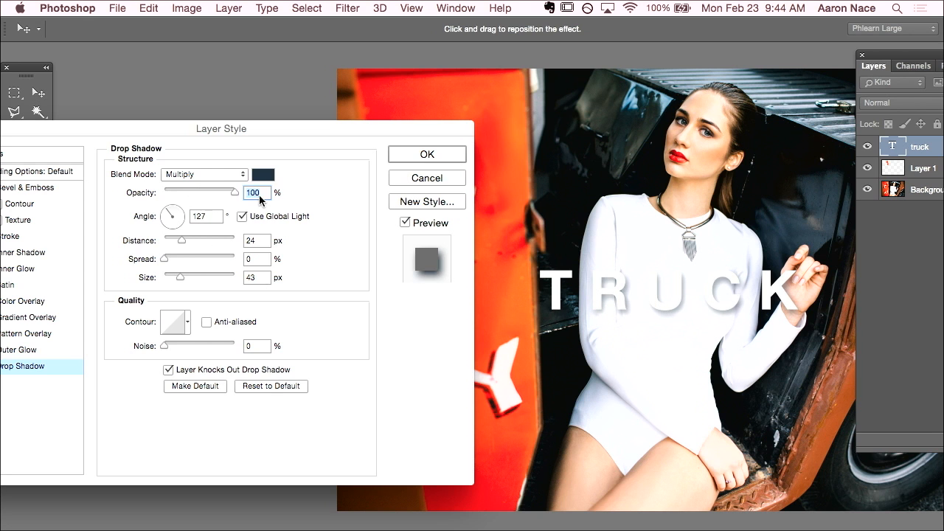
Step: Soften the drop shadow by setting its size to 16 px, distance to 20 px and opacity to 31%
drag(235, 193, 198, 194)
drag(182, 273, 178, 278)
drag(184, 242, 179, 242)
drag(198, 191, 185, 191)
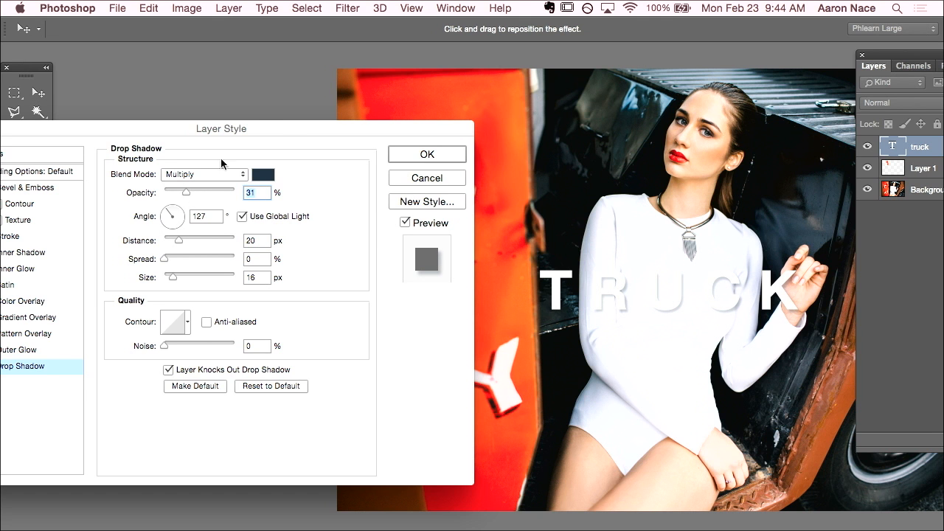
Step: Enable Bevel & Emboss on the truck text, show its settings, and turn off the Drop Shadow
drag(271, 130, 309, 121)
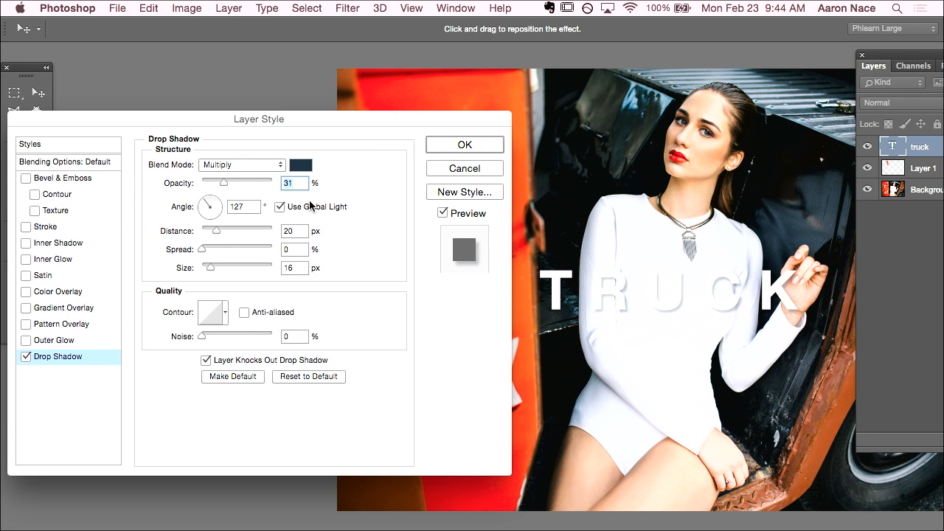
drag(318, 115, 318, 111)
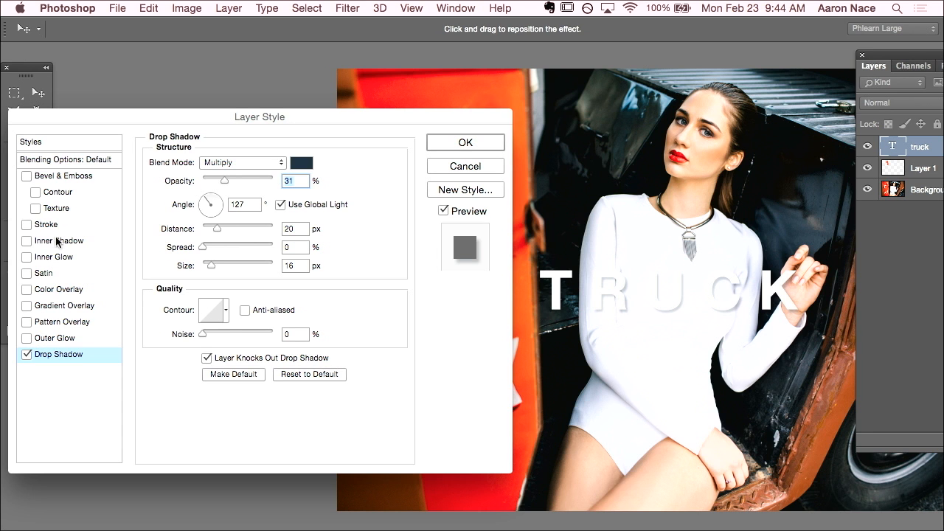
click(27, 177)
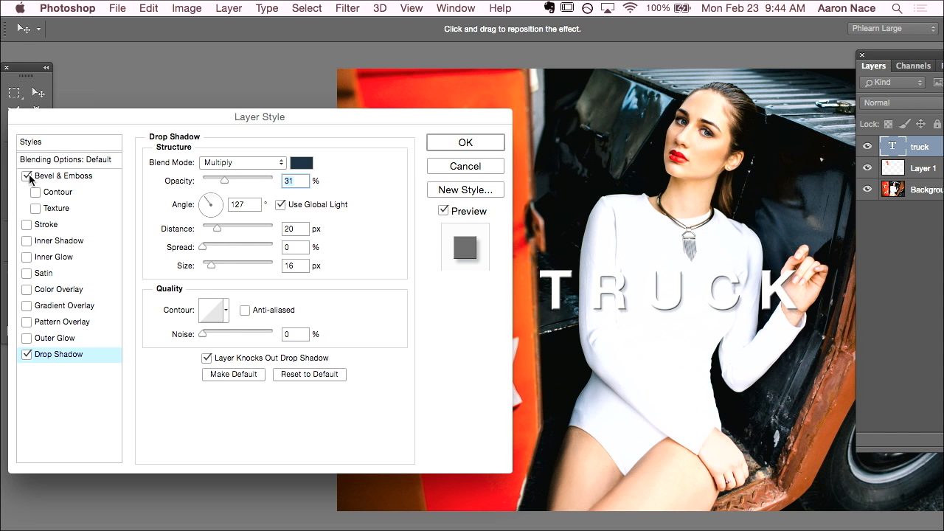
click(71, 177)
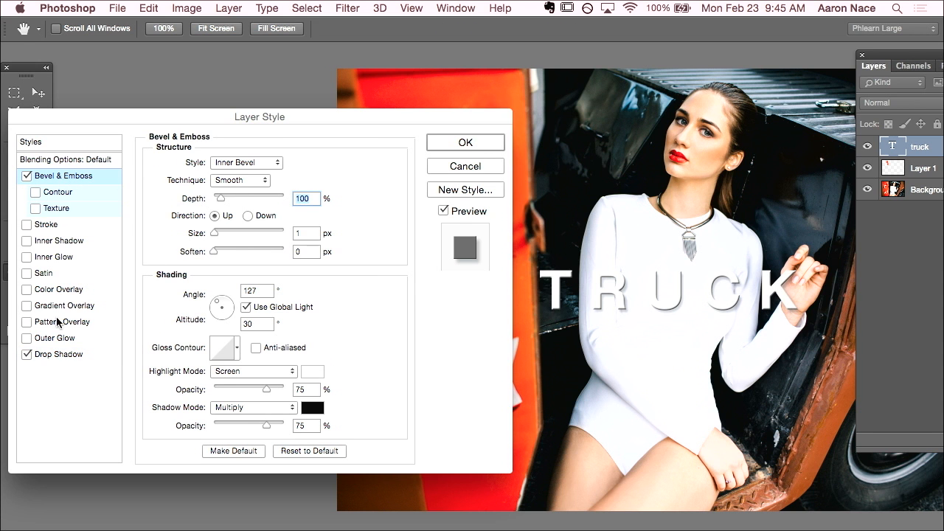
click(27, 355)
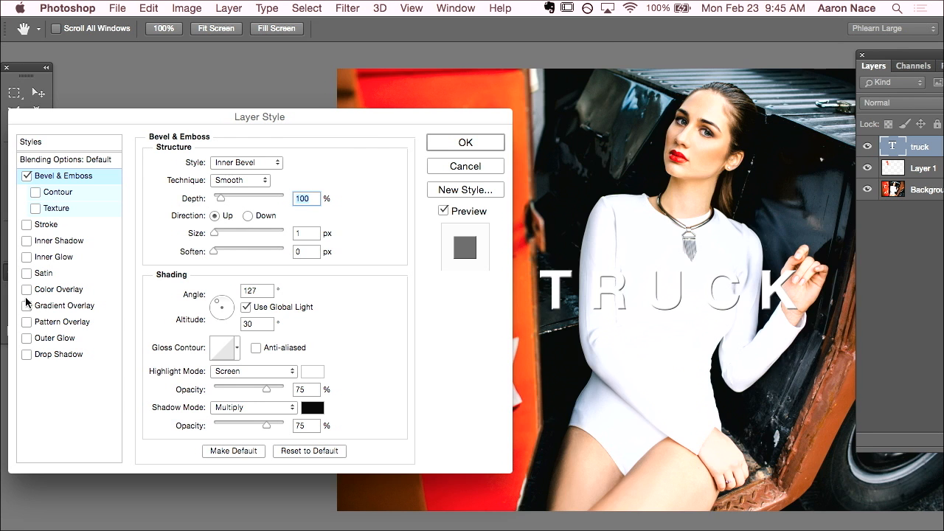
Step: Set the Bevel & Emboss soften value to 7 px
key(super+plus)
drag(671, 366, 667, 286)
key(alt)
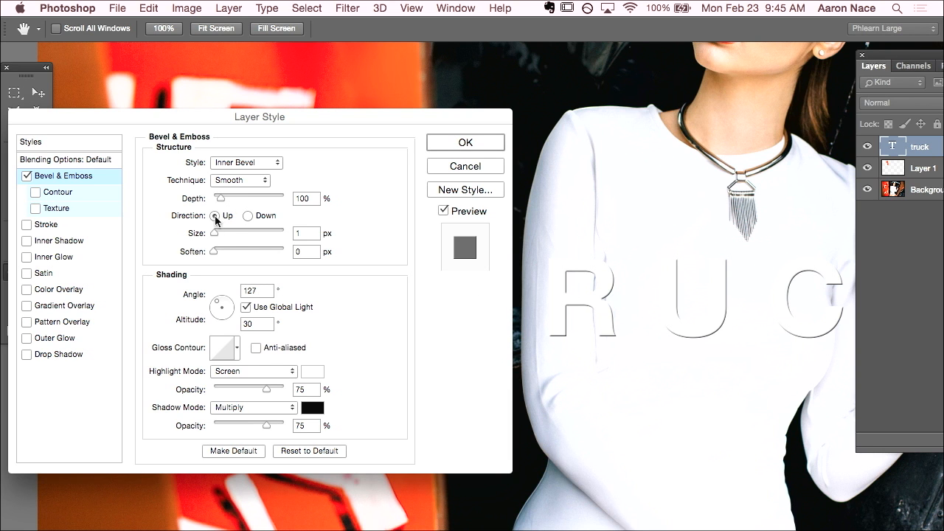
click(214, 247)
mouse_move(226, 249)
mouse_down()
mouse_move(255, 249)
mouse_move(244, 250)
mouse_up()
key(super+minus)
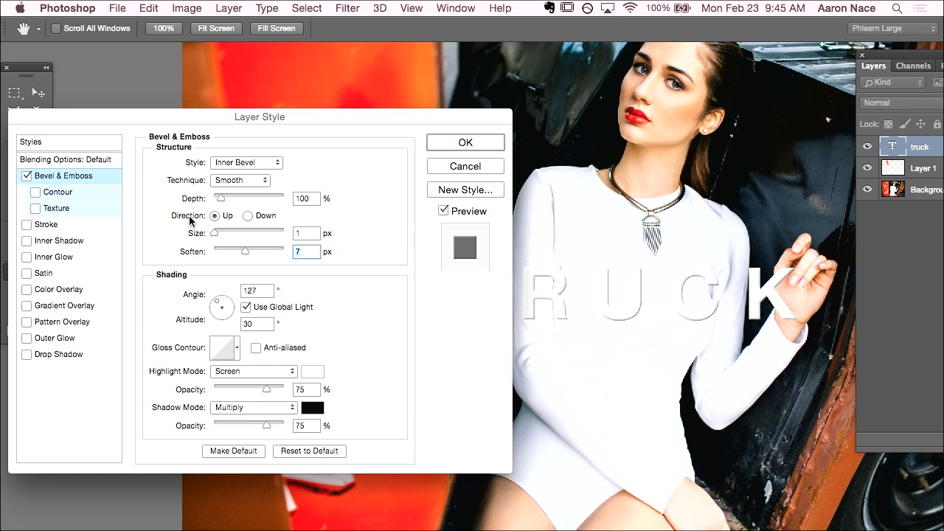
Step: Reduce the Bevel & Emboss soften value to 2 px and its depth to 1%
key(super+minus)
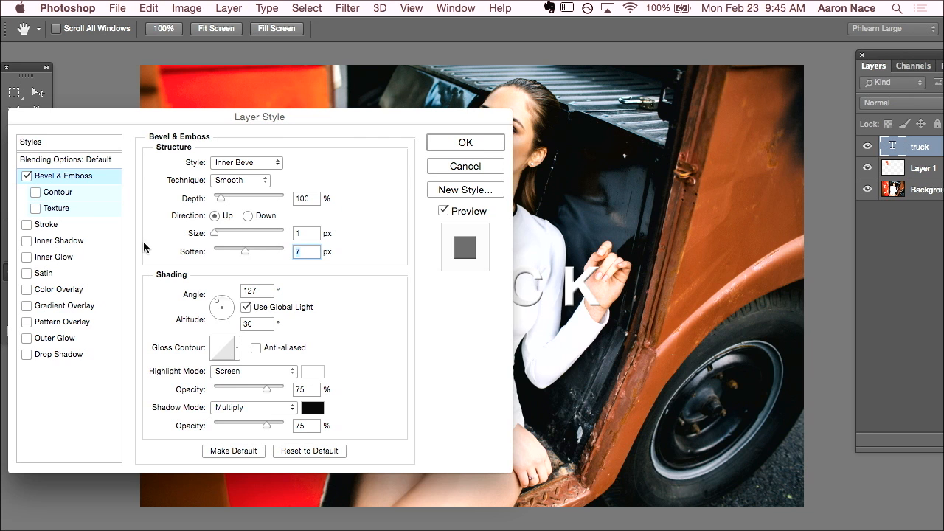
drag(595, 339, 765, 347)
drag(629, 378, 657, 368)
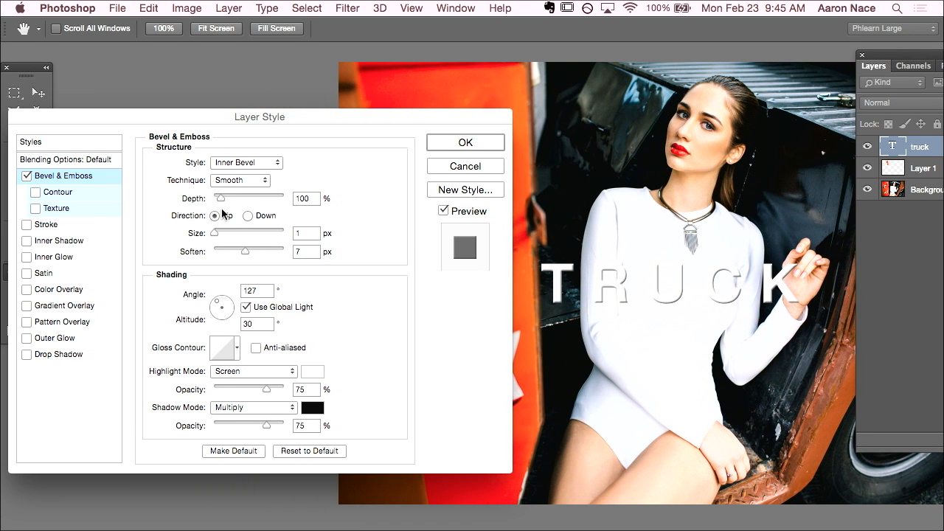
click(224, 250)
drag(237, 197, 212, 209)
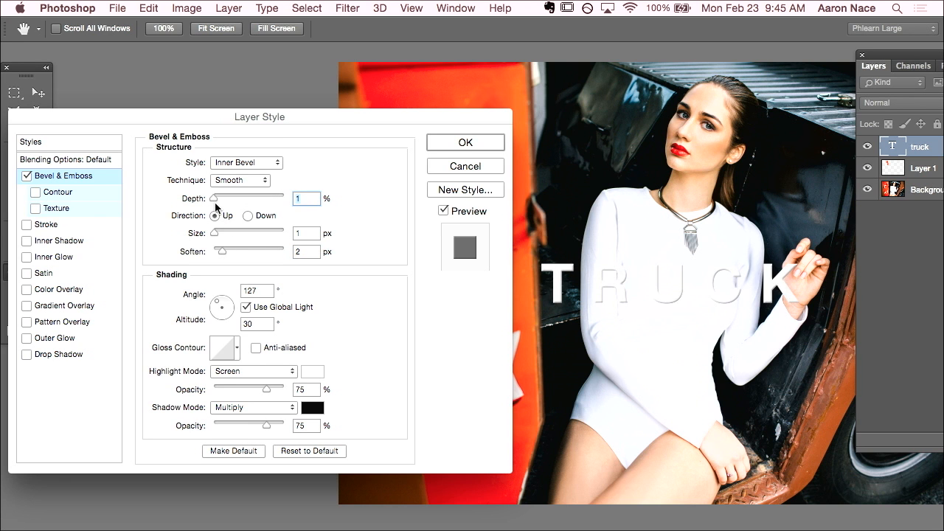
Step: Try the Outer Bevel, Emboss and Pillow Emboss styles on the text, ending on Outer Bevel
click(248, 162)
click(258, 153)
click(253, 162)
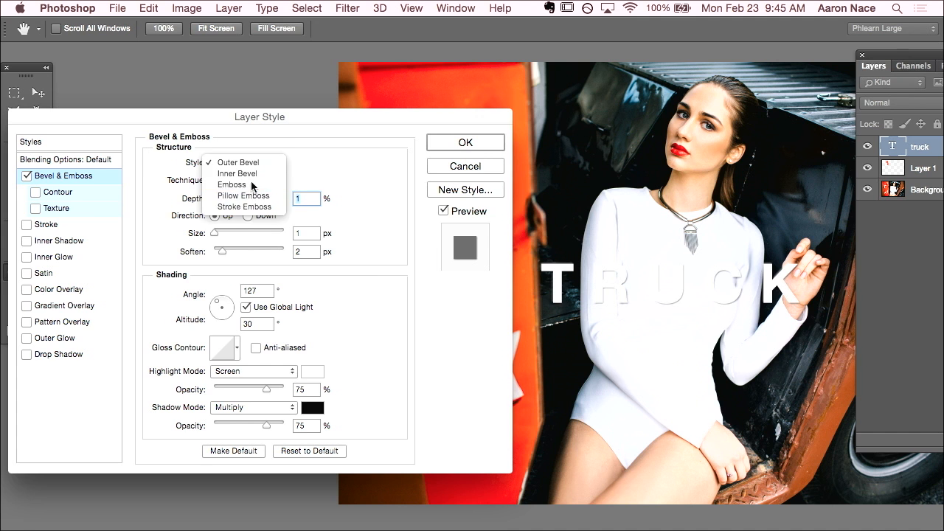
click(254, 188)
click(251, 164)
click(255, 175)
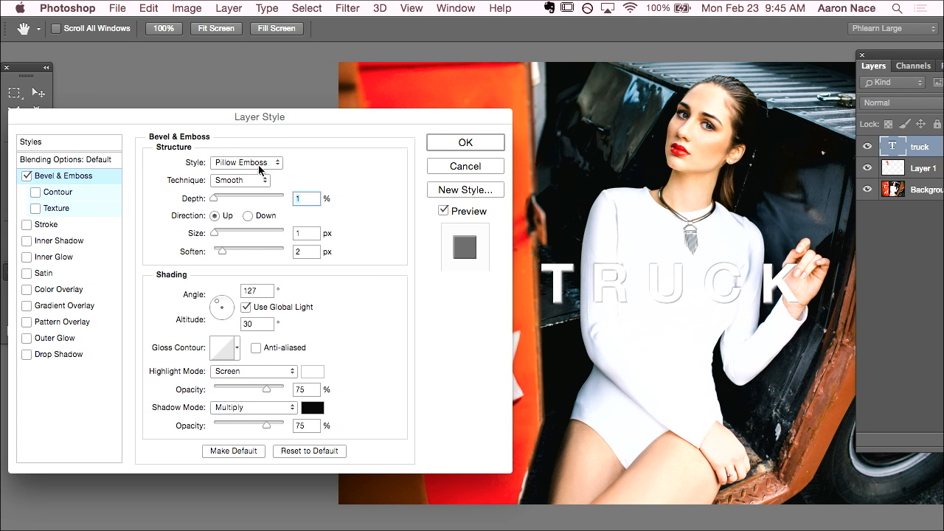
click(260, 164)
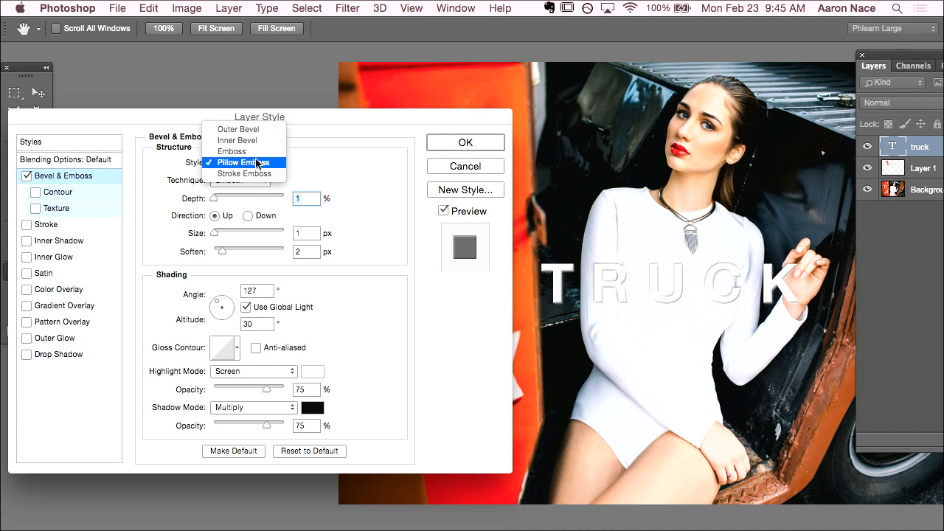
click(255, 130)
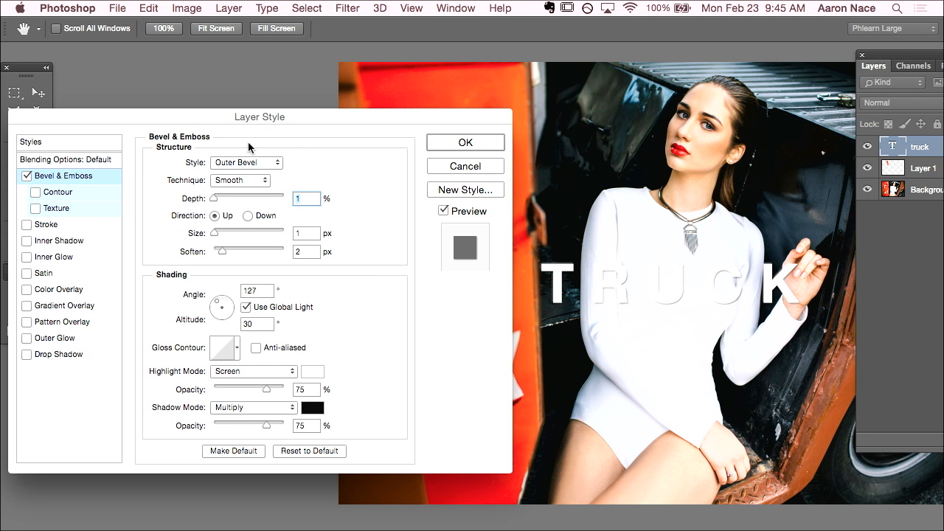
Step: Move the Layer Style dialog slightly, try the Emboss style and set the bevel style to Inner Bevel
drag(202, 120, 218, 122)
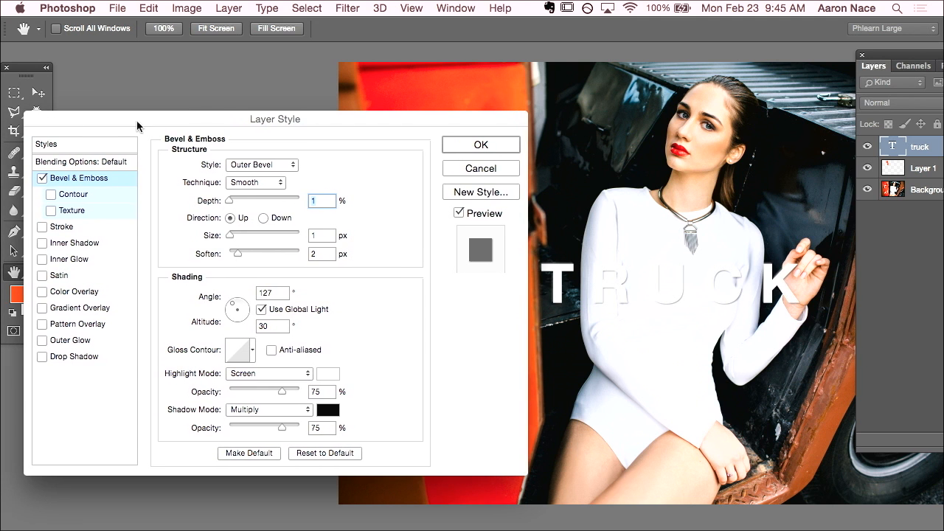
click(260, 164)
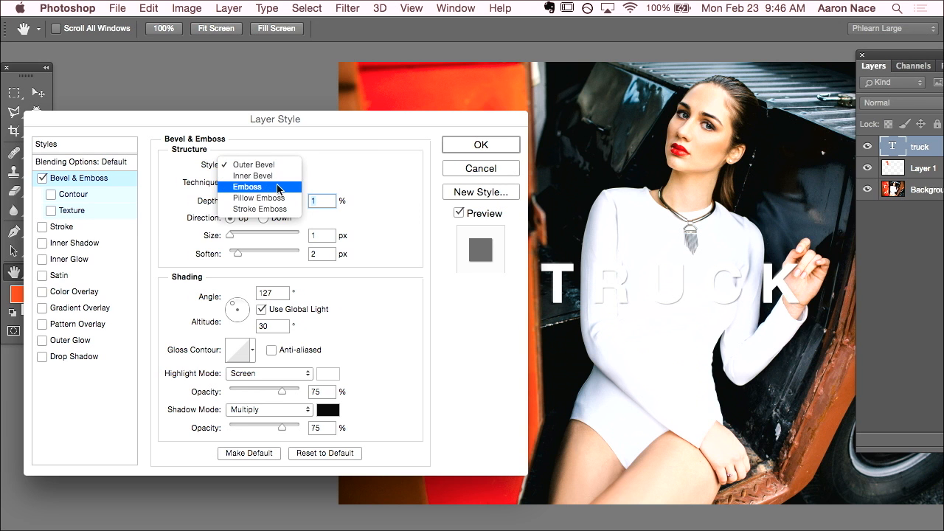
click(279, 189)
click(273, 166)
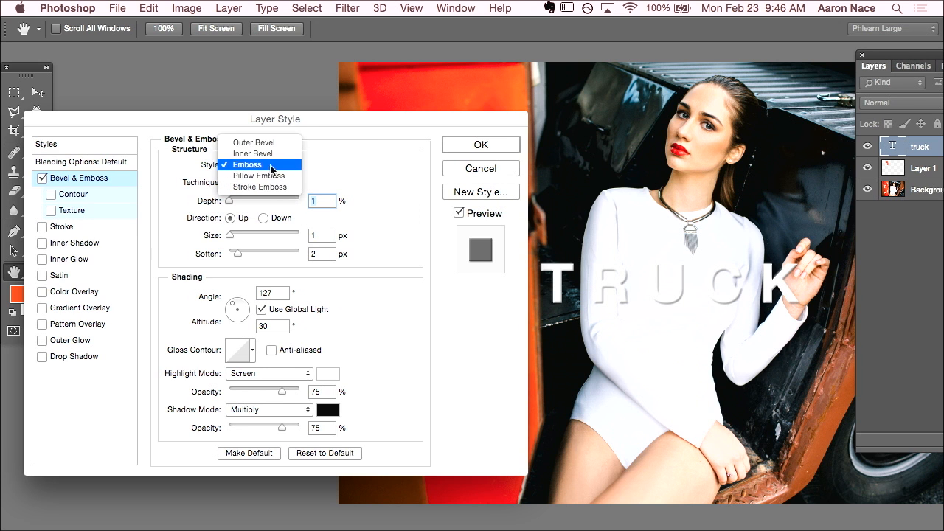
click(281, 153)
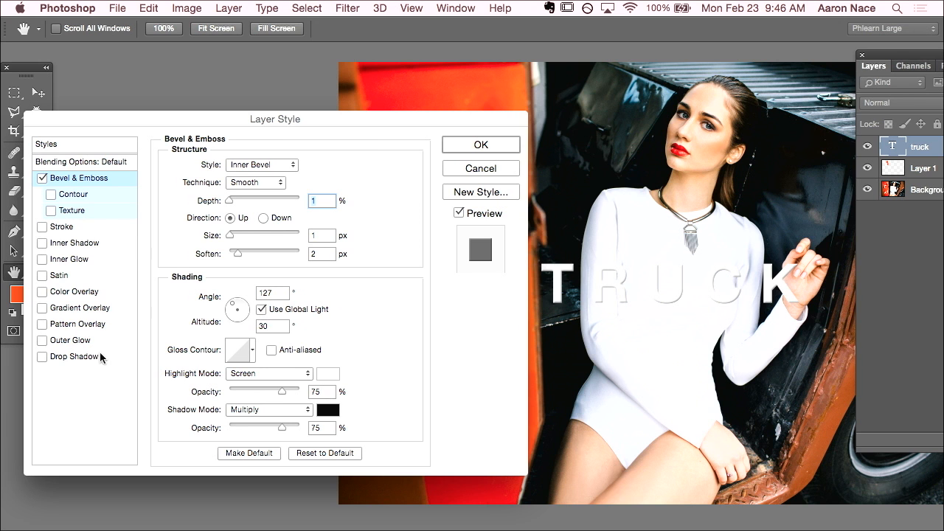
Step: Turn the Drop Shadow on, try light angles of -21° and 96°, and set the global angle to 135°
click(71, 356)
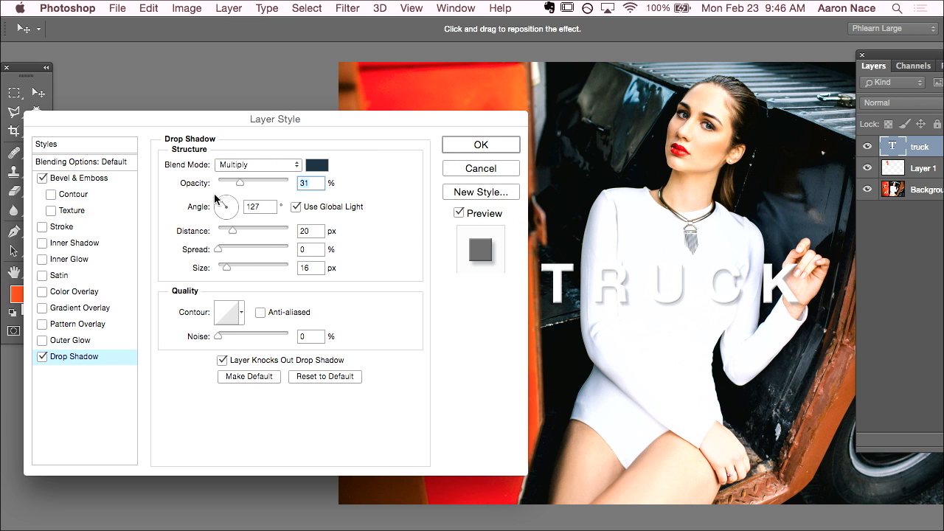
mouse_move(223, 206)
mouse_down()
mouse_move(234, 201)
mouse_move(233, 214)
mouse_up()
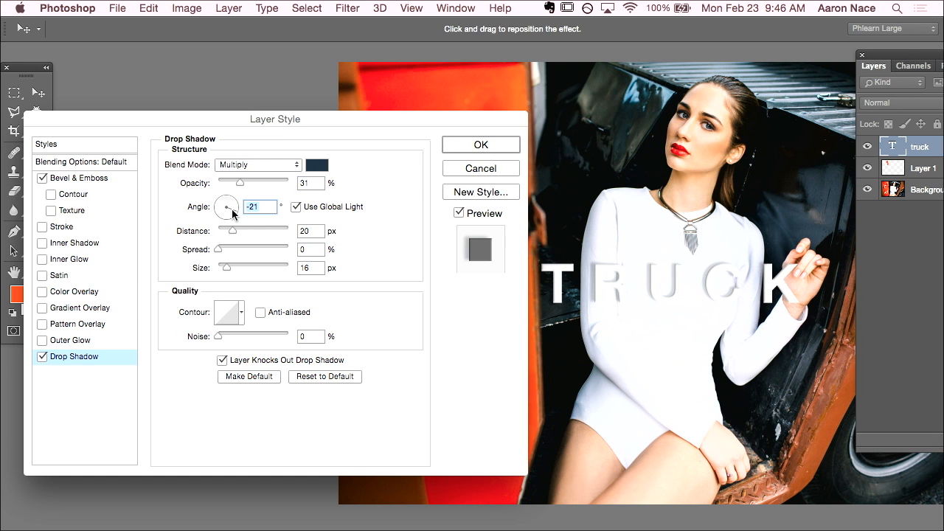
drag(226, 216, 226, 201)
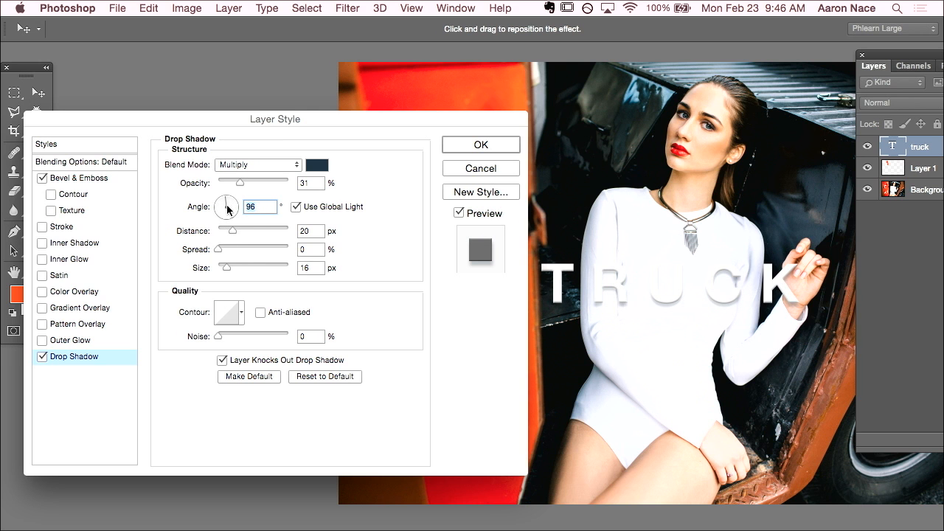
click(99, 177)
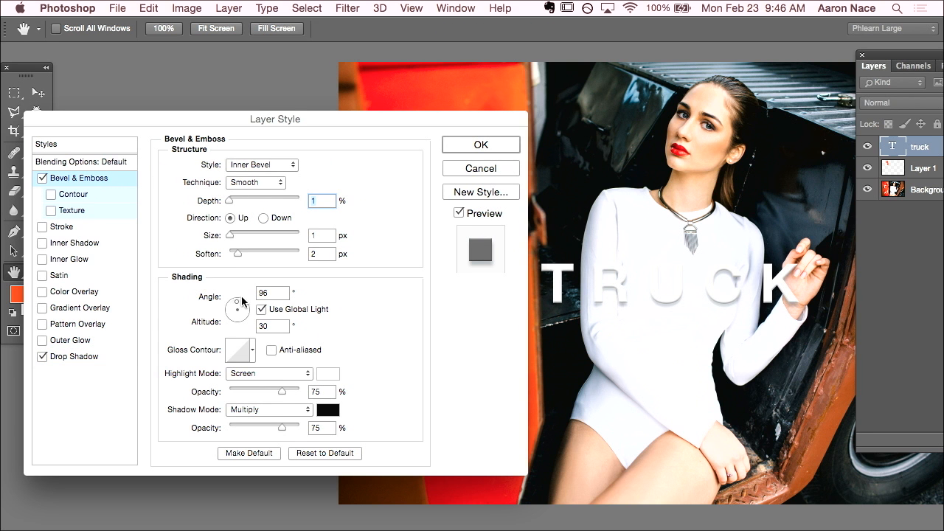
click(90, 357)
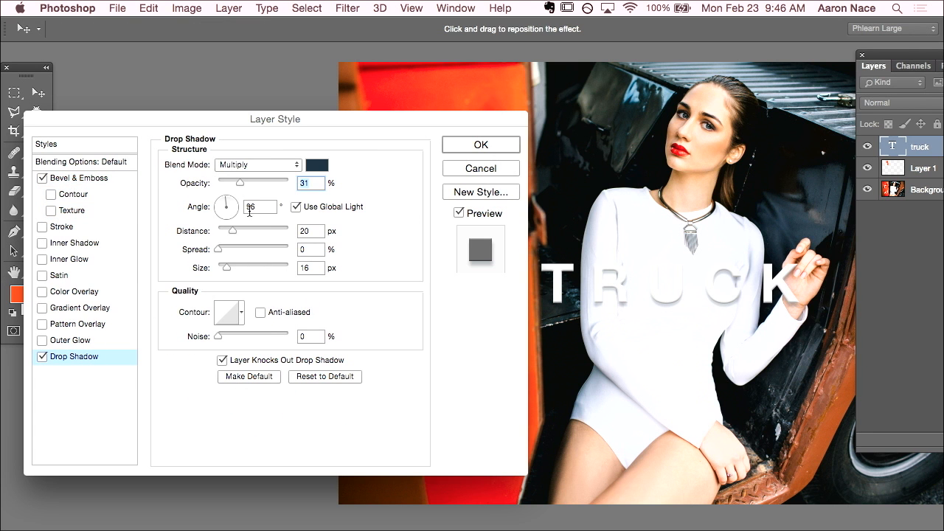
mouse_move(232, 204)
mouse_down()
mouse_move(227, 219)
mouse_move(216, 215)
mouse_move(223, 205)
mouse_up()
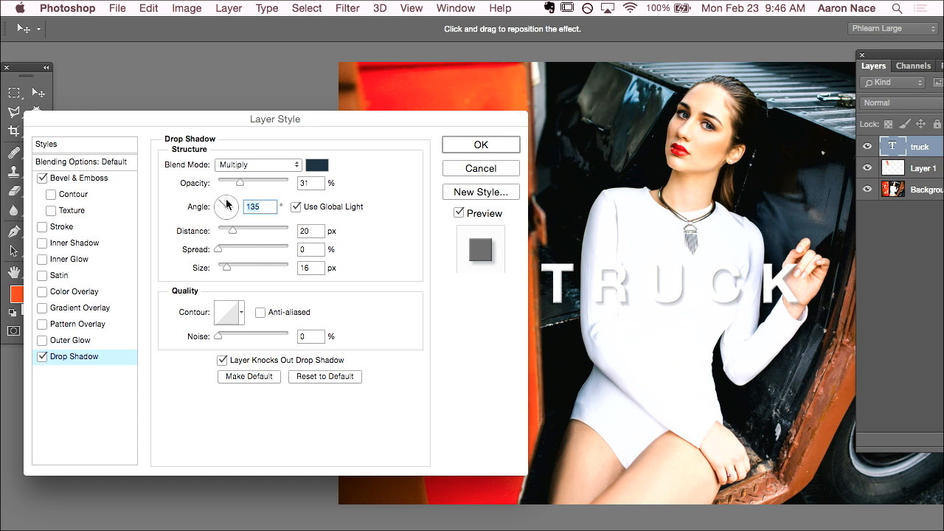
Step: With the Drop Shadow off, try the bevel's highlight and shadow opacities at 100%, set the shadow opacity to 52% and lower the highlight opacity
click(102, 177)
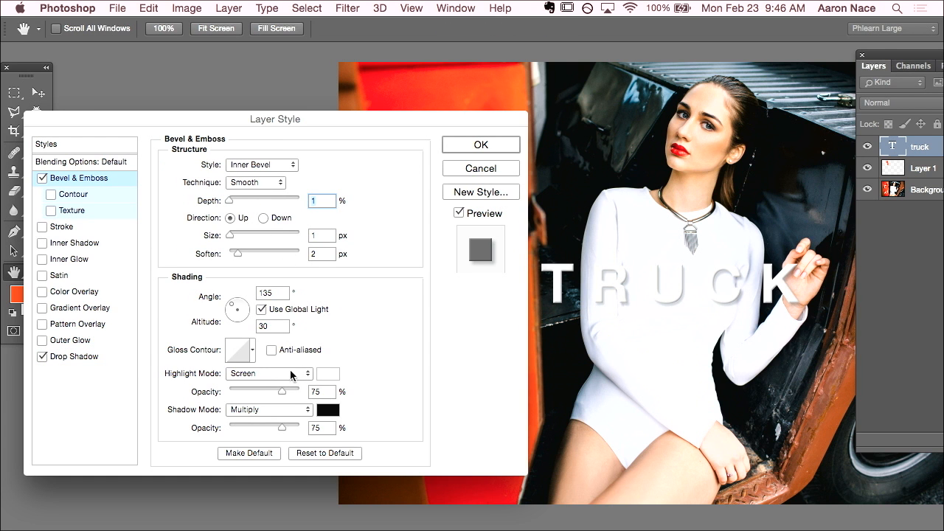
drag(282, 391, 315, 392)
click(44, 357)
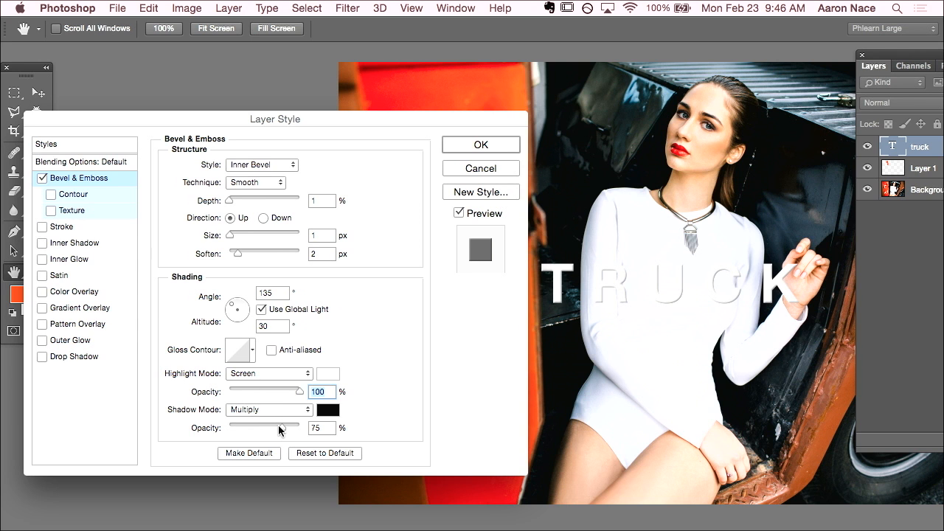
mouse_move(280, 431)
mouse_down()
mouse_move(242, 431)
mouse_move(346, 428)
mouse_up()
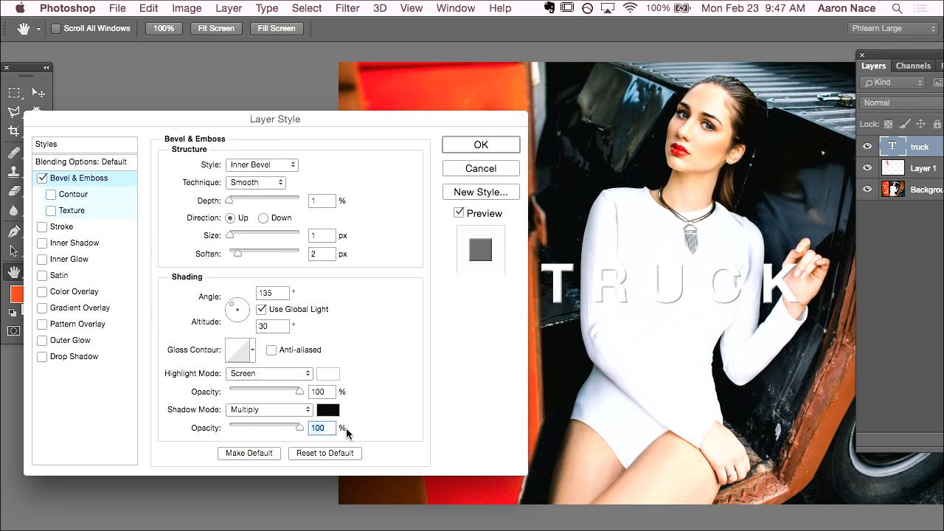
drag(299, 429, 265, 431)
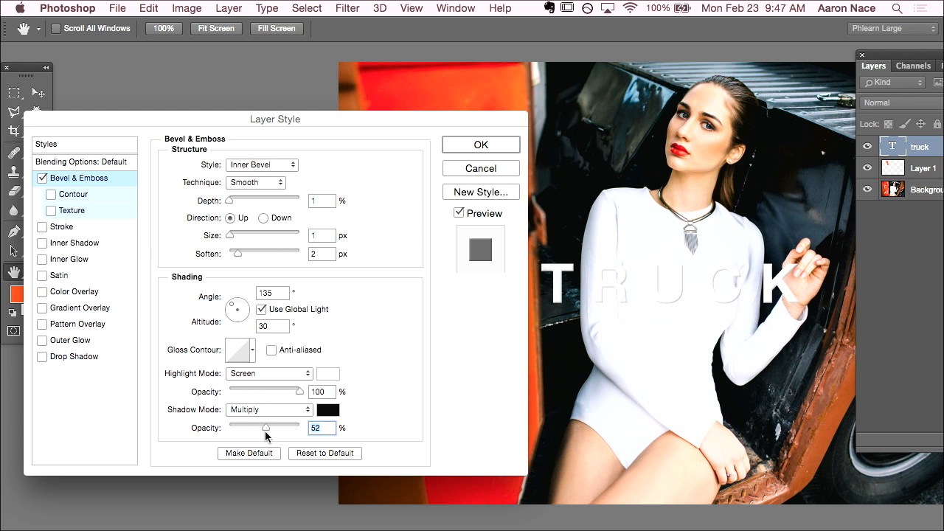
drag(296, 391, 273, 391)
Step: Turn the Drop Shadow back on and try a size of 35 px, a distance of 12 px and an opacity of 19%
click(43, 360)
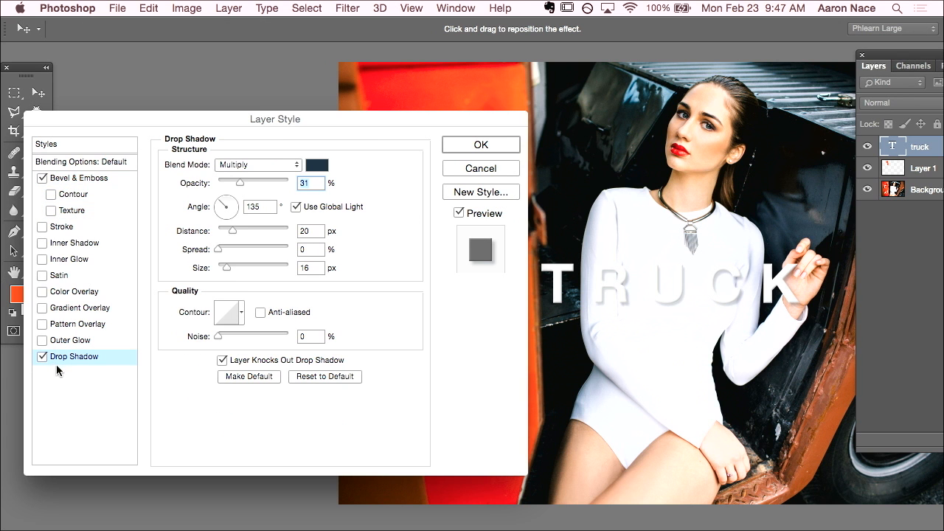
drag(227, 268, 232, 268)
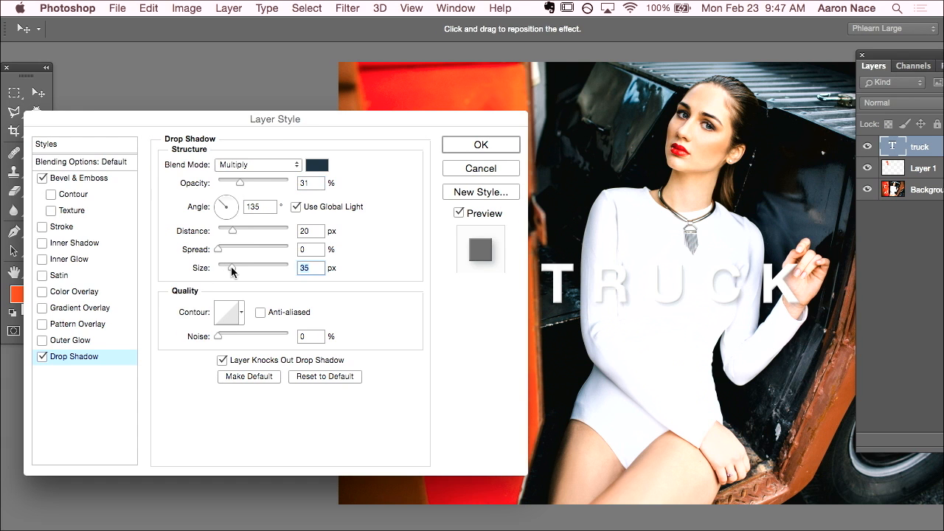
drag(229, 232, 224, 234)
drag(239, 183, 231, 185)
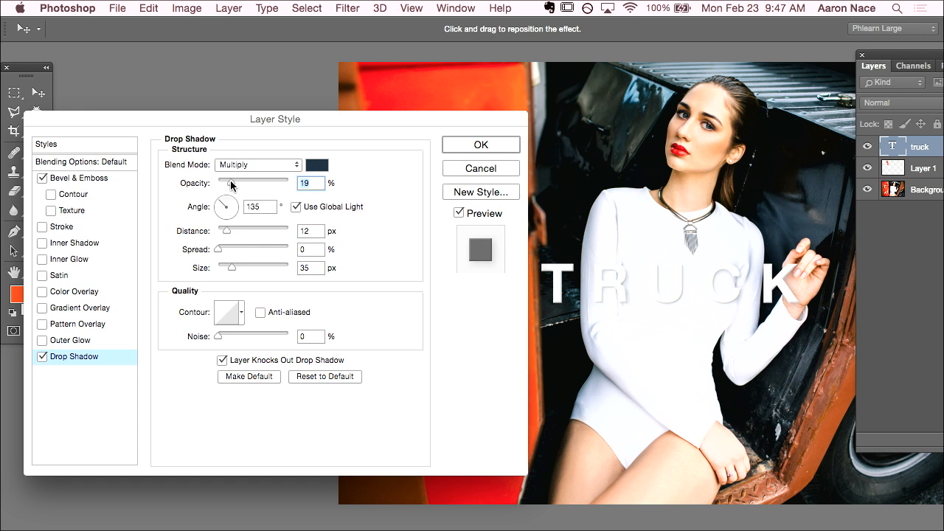
click(232, 269)
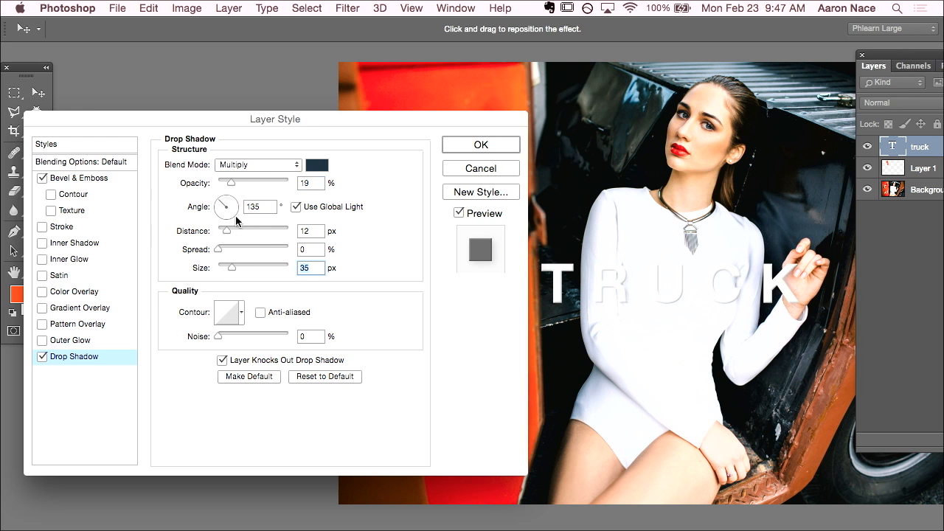
Step: Set the Drop Shadow's distance to 32 px, opacity to 18% and size to 13 px
drag(231, 182, 248, 183)
drag(231, 268, 225, 269)
drag(248, 183, 247, 185)
drag(227, 231, 240, 228)
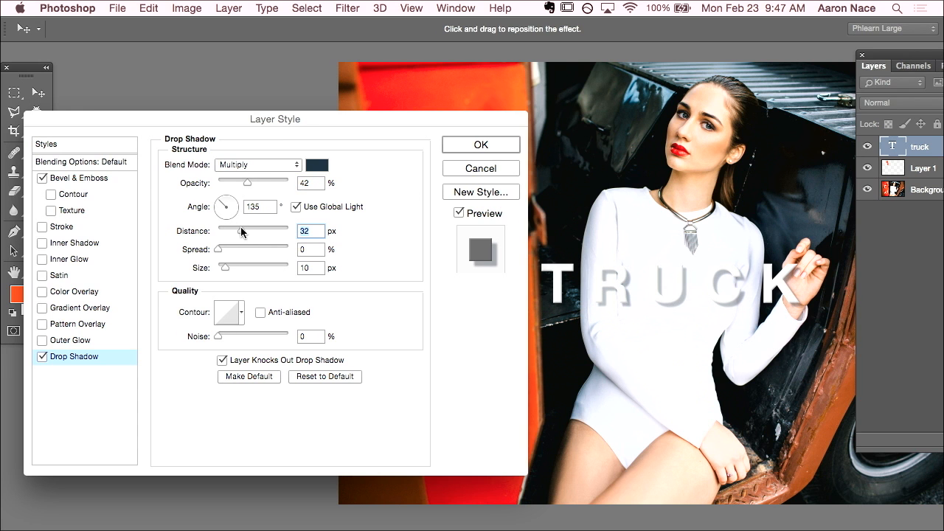
drag(245, 180, 230, 184)
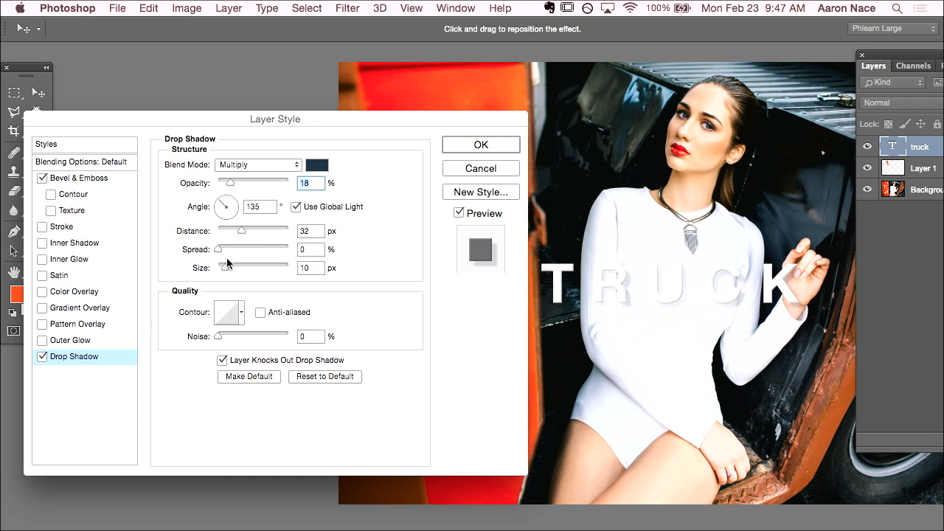
drag(226, 266, 227, 268)
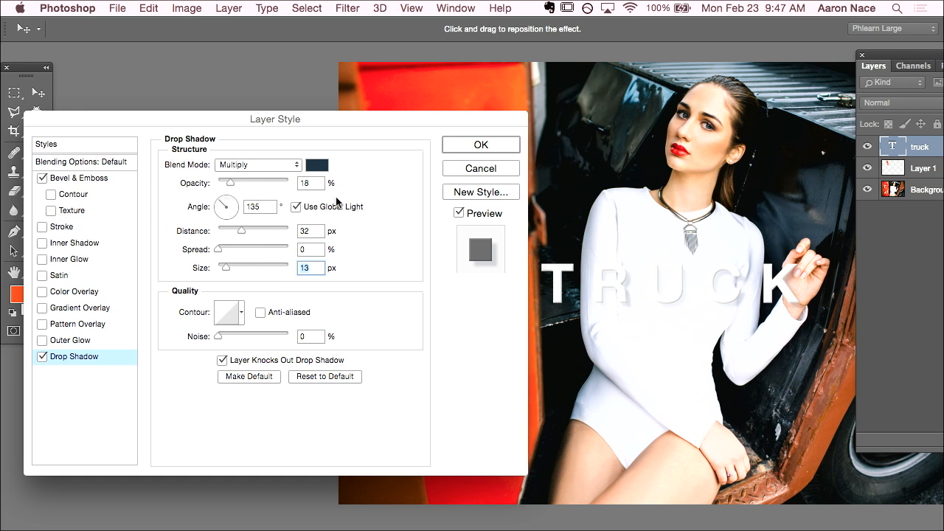
Step: Add a black-to-white Gradient Overlay, try Soft Light blending, and set it to Normal at 35% opacity
click(47, 309)
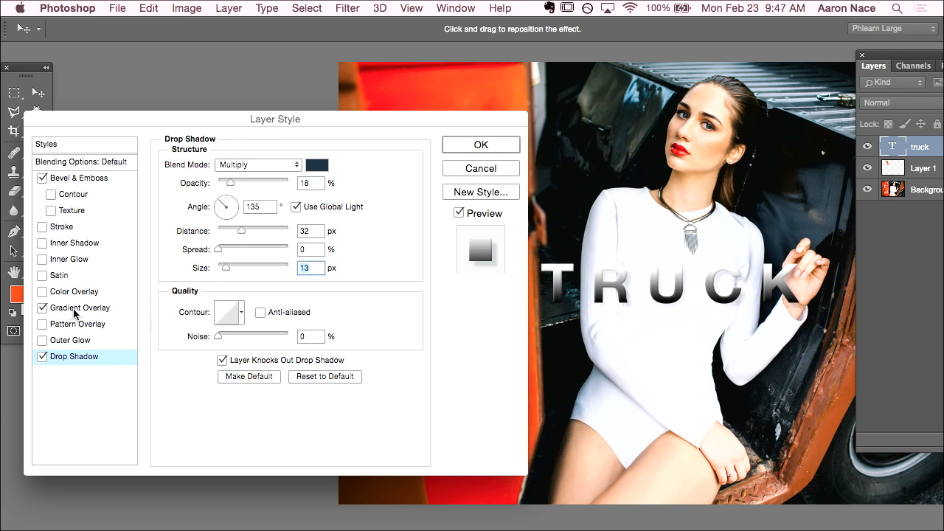
click(76, 310)
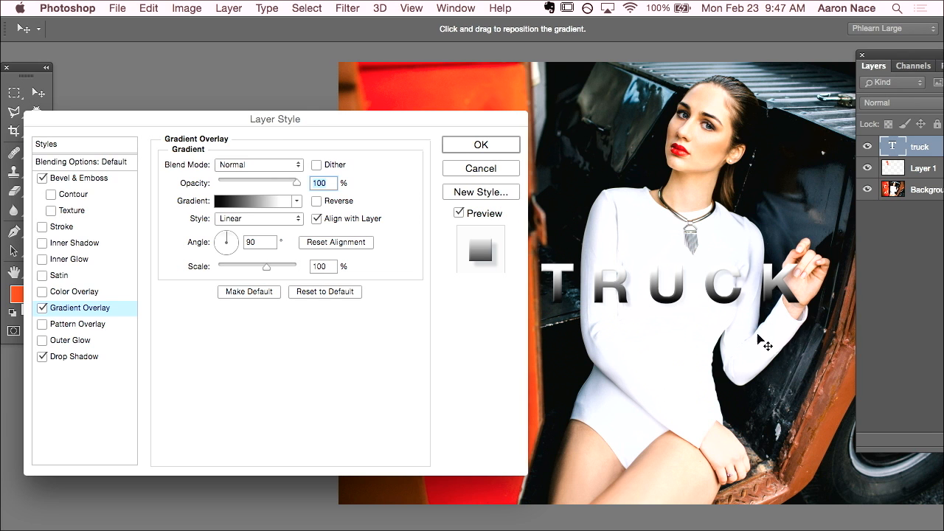
click(299, 165)
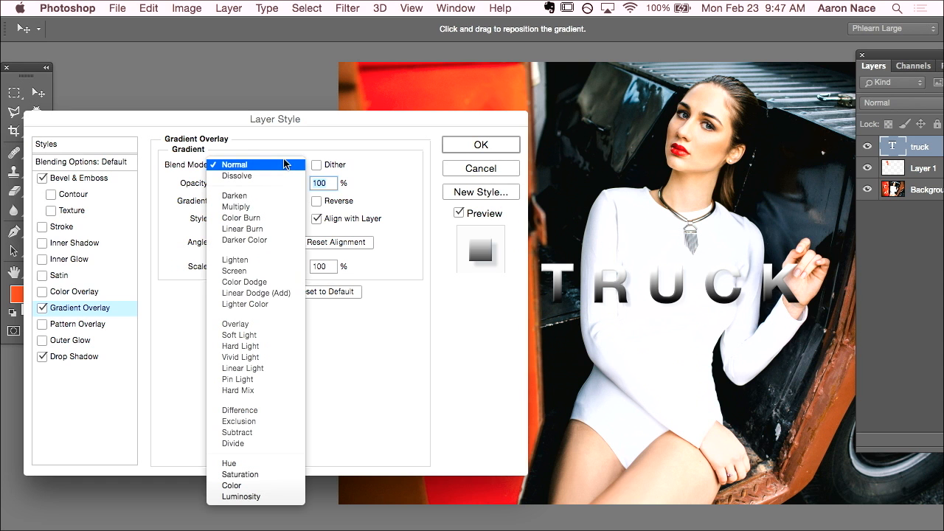
click(288, 335)
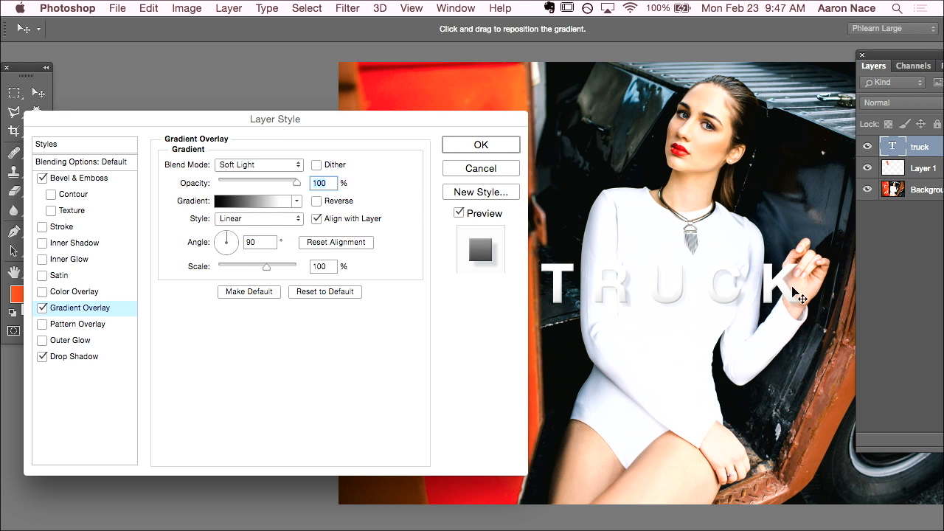
click(277, 165)
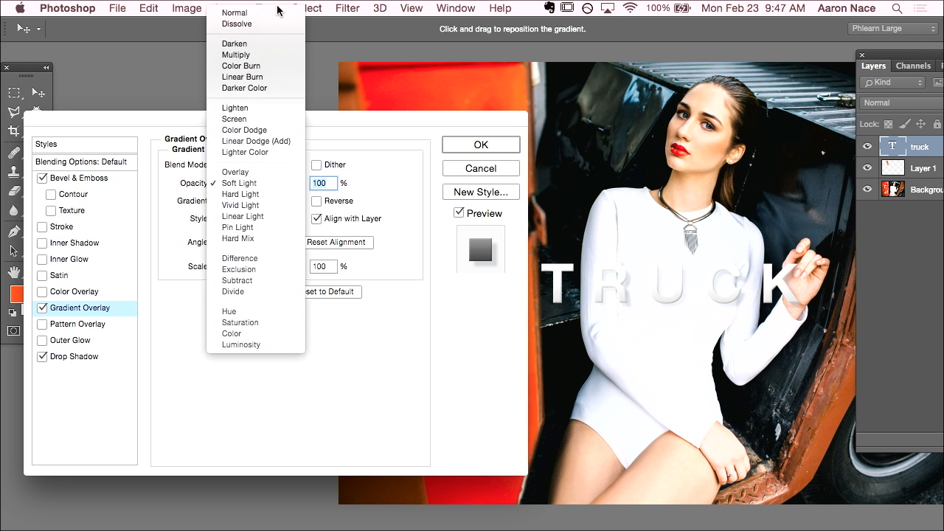
click(272, 10)
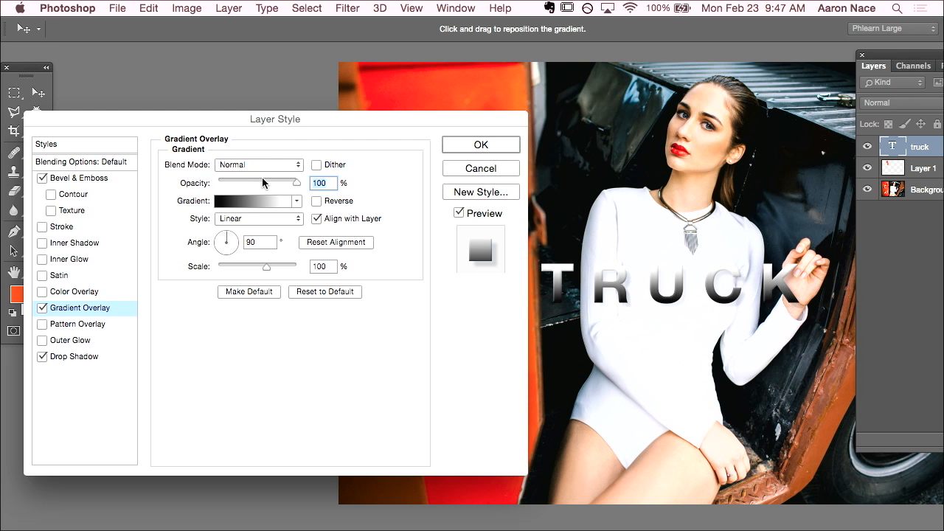
mouse_move(252, 182)
mouse_down()
mouse_move(230, 181)
mouse_move(246, 182)
mouse_up()
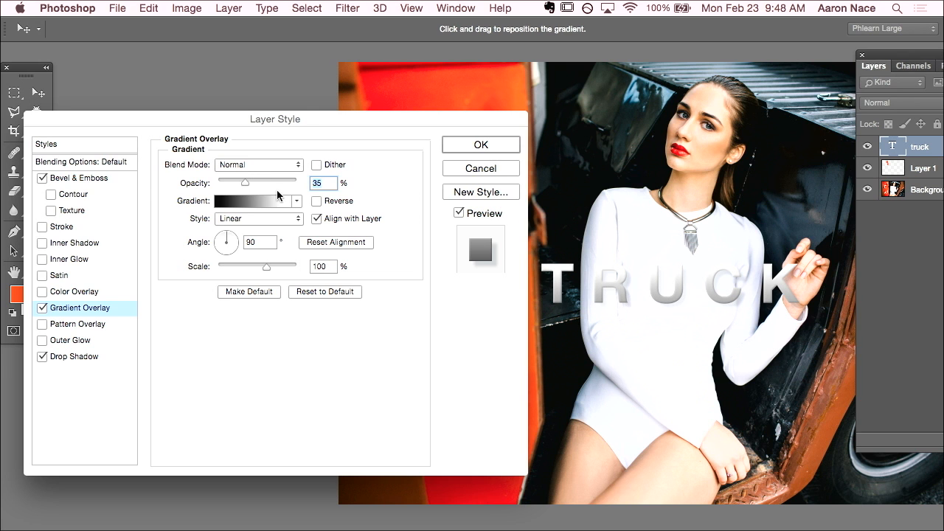
Step: Compare the text with and without Bevel & Emboss, Gradient Overlay and Drop Shadow, leaving all three enabled
click(43, 178)
click(44, 179)
click(44, 179)
click(42, 179)
click(42, 178)
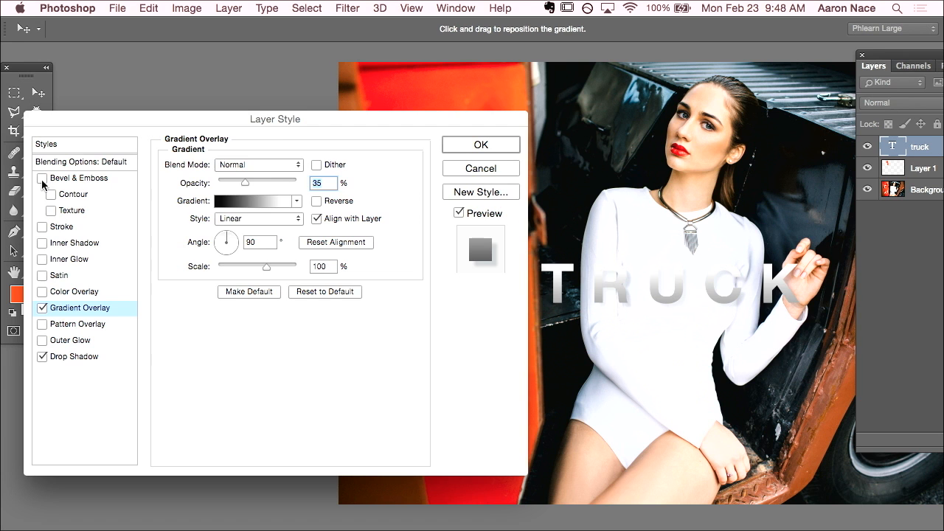
click(42, 179)
click(42, 308)
click(42, 308)
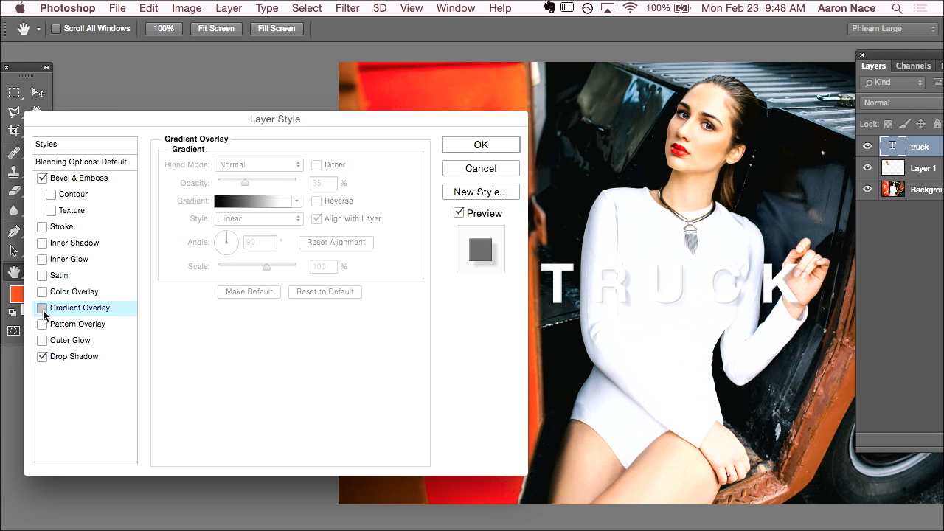
click(42, 308)
click(42, 309)
click(43, 357)
click(43, 357)
click(43, 357)
click(42, 357)
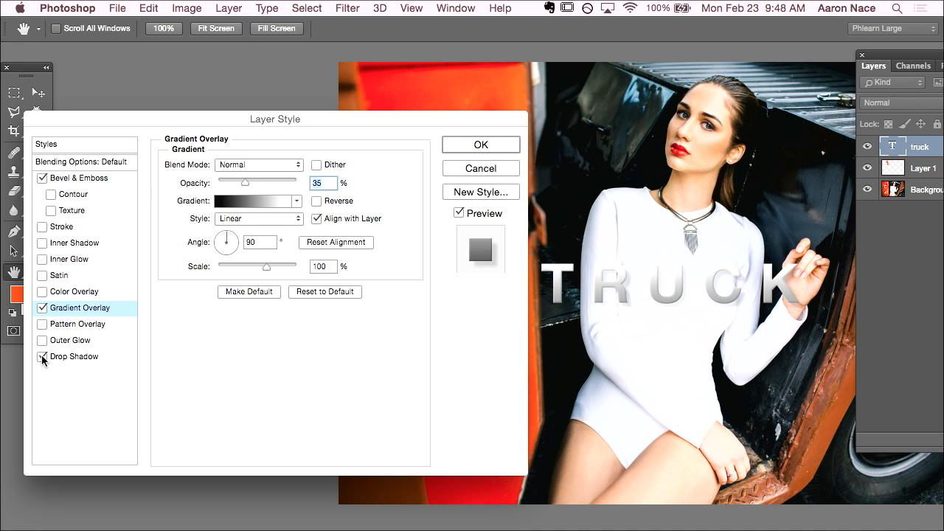
Step: Apply the layer styles to the truck text and switch to the Brush tool
click(466, 147)
key(b)
drag(704, 373, 466, 366)
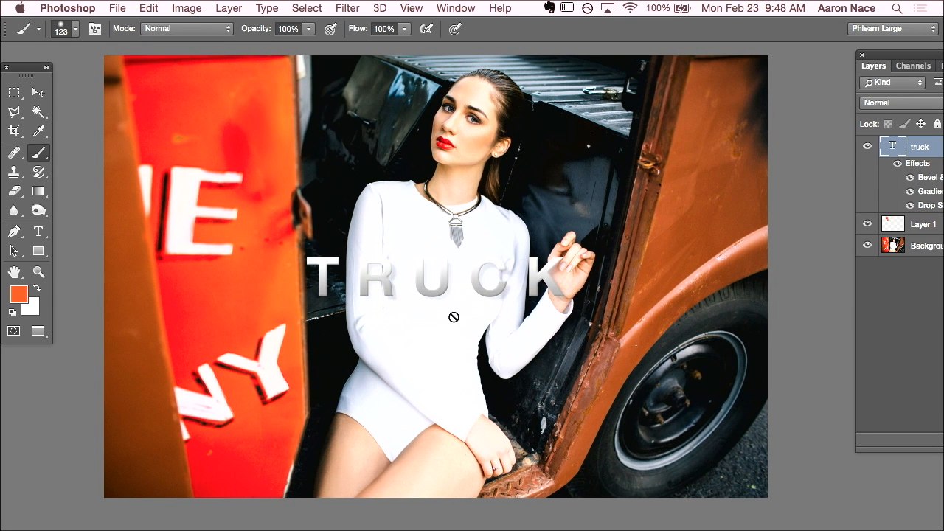